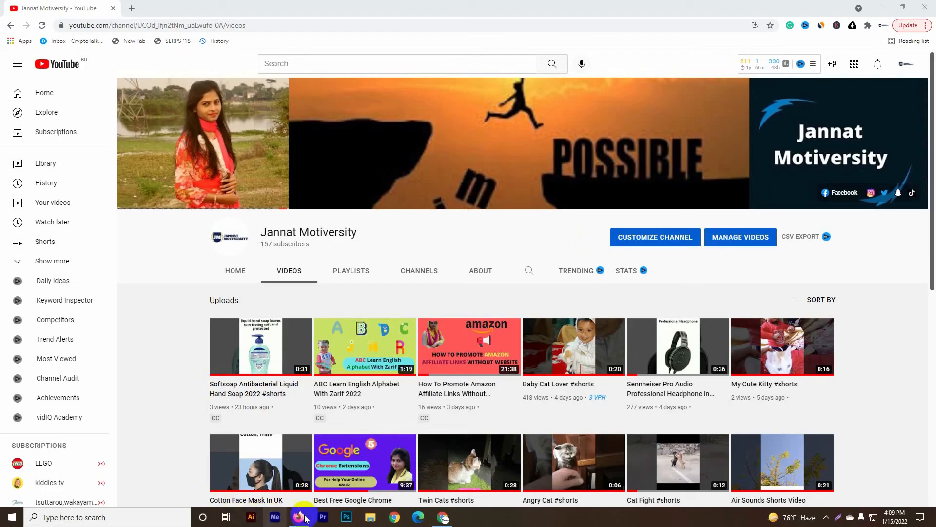
Switch to Firefox and sign in to Blogger with an existing Google account
left_click(299, 517)
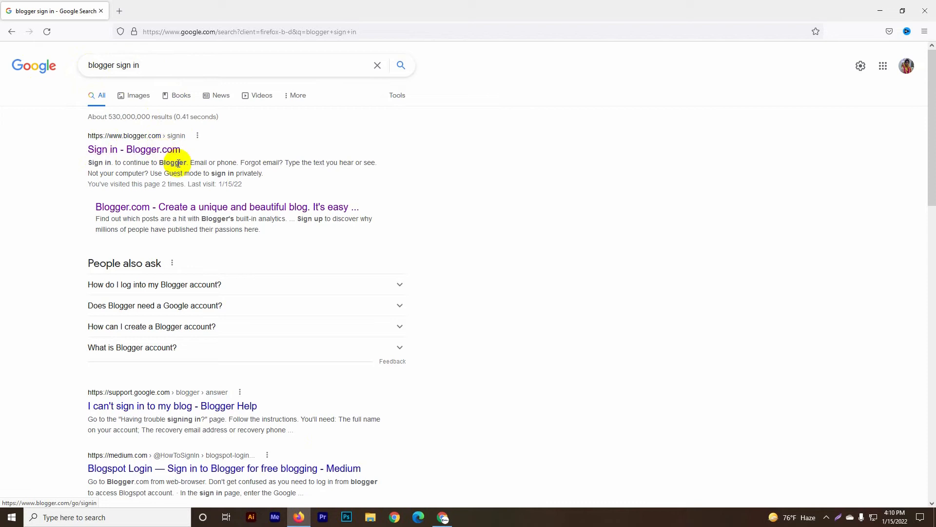
left_click(155, 153)
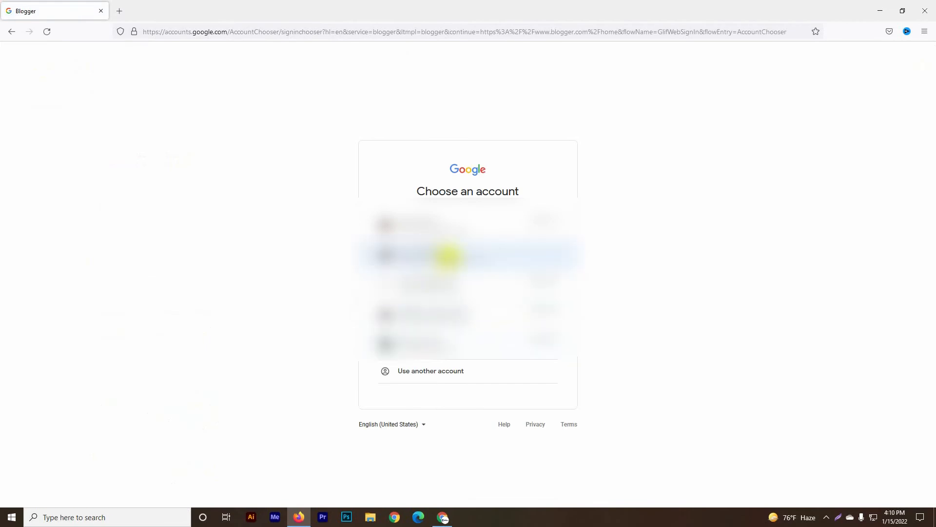
left_click(448, 256)
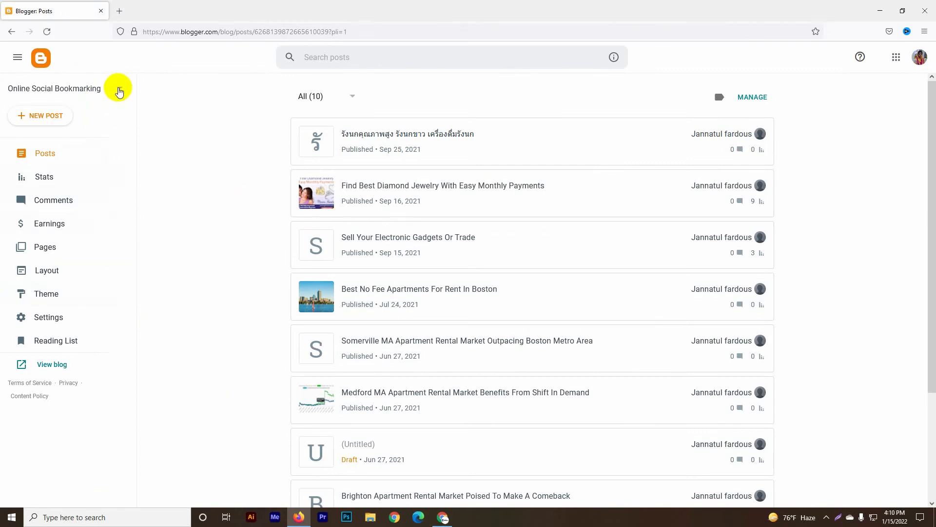
left_click(119, 93)
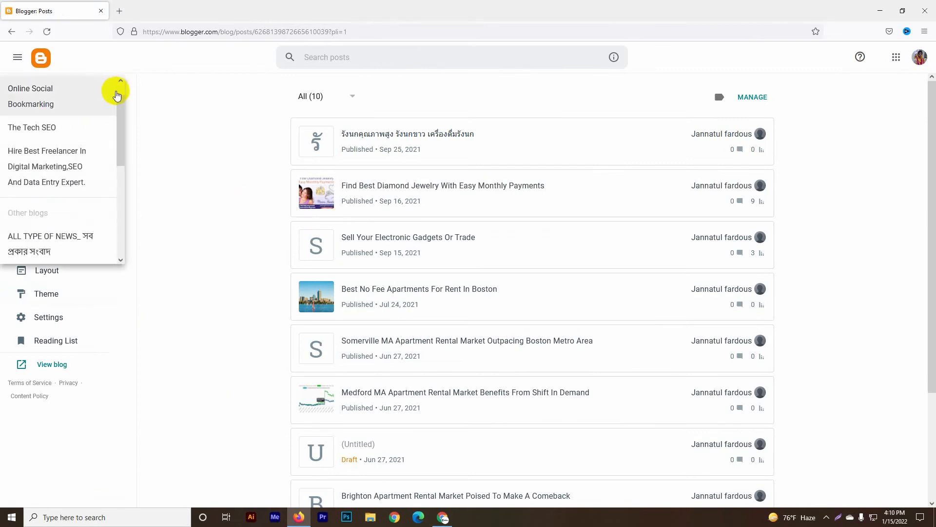
left_click(184, 141)
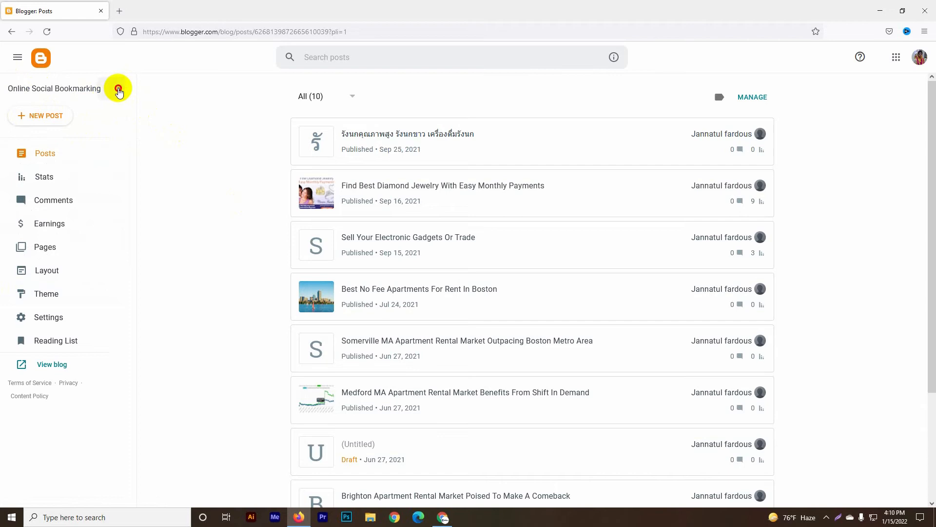
left_click(117, 89)
left_click_drag(119, 142, 115, 236)
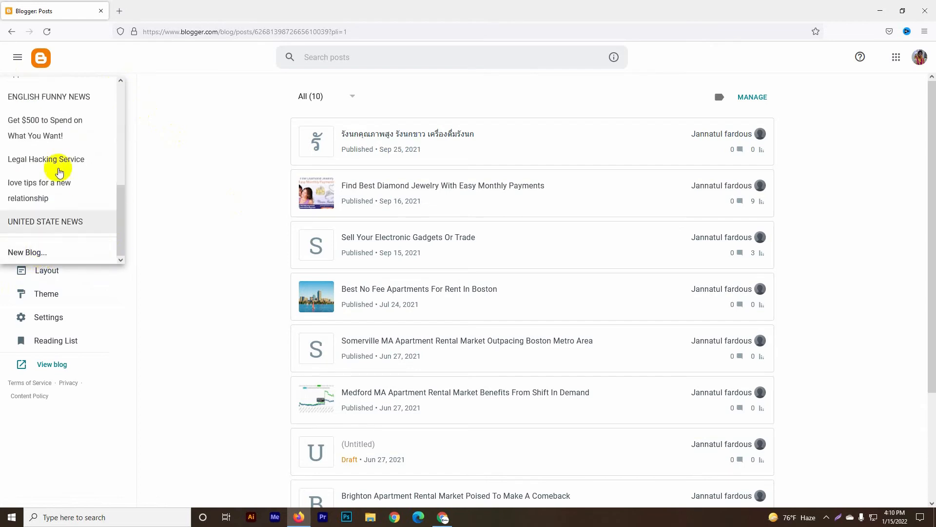
left_click(151, 219)
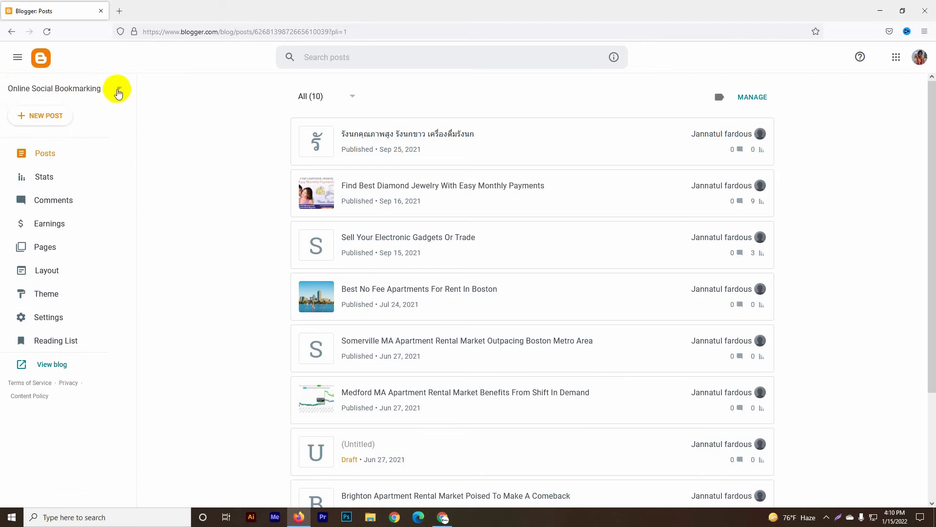
Start creating a new blog and give it the title "All Type Funny News"
left_click(121, 92)
scroll(53, 247, "down", 5)
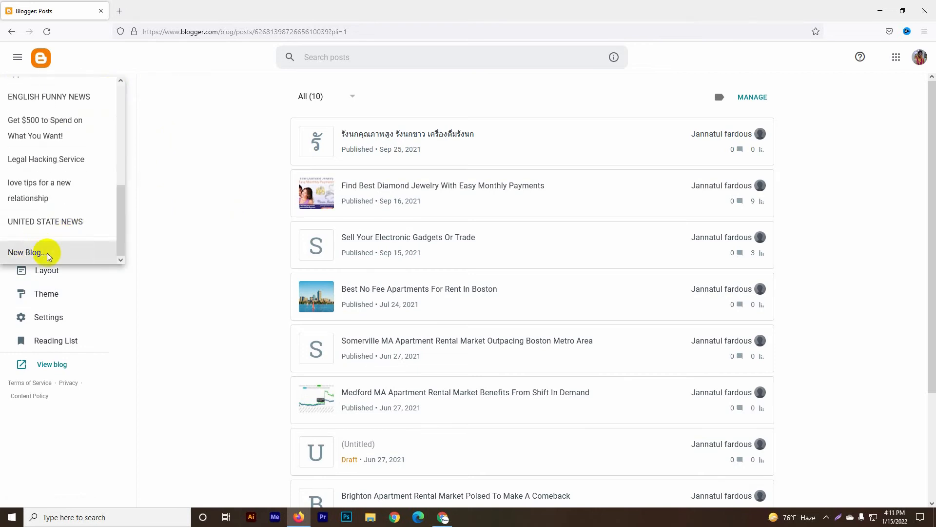
left_click(44, 251)
left_click(407, 260)
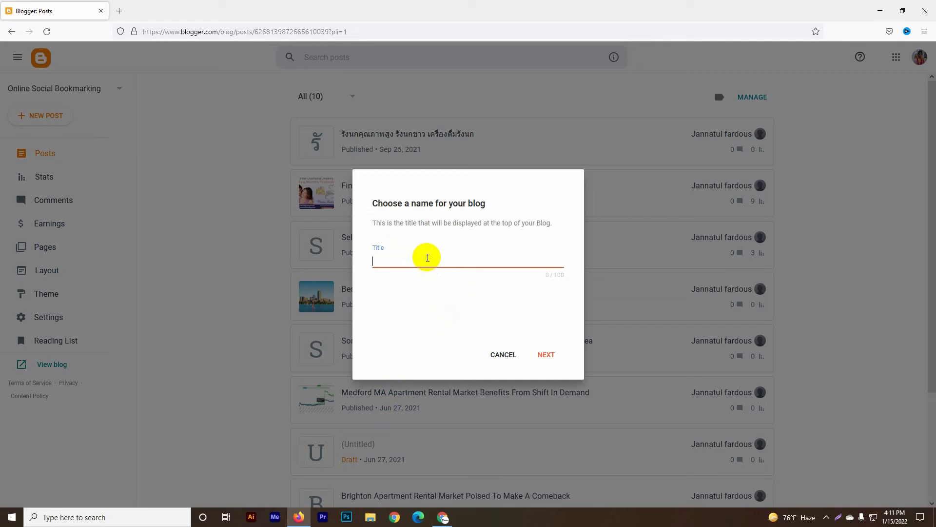
type("All Type Funny News")
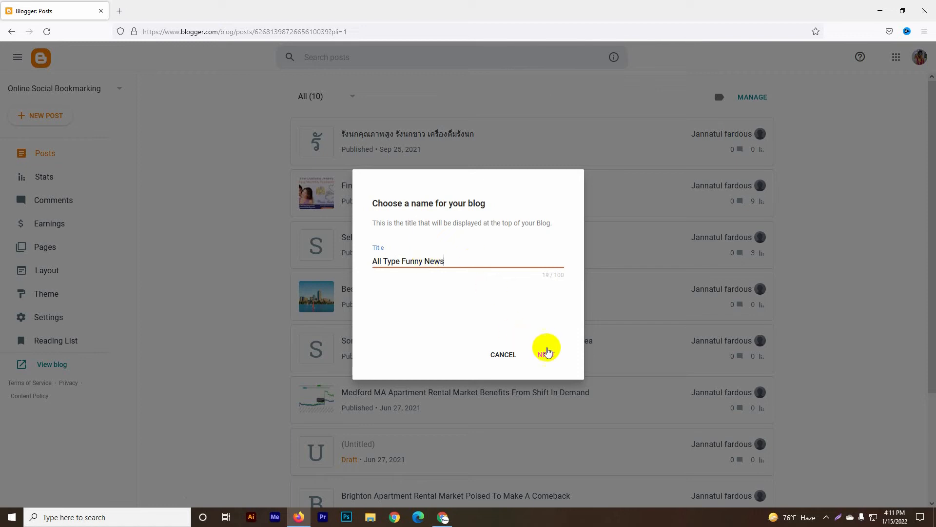
left_click(548, 355)
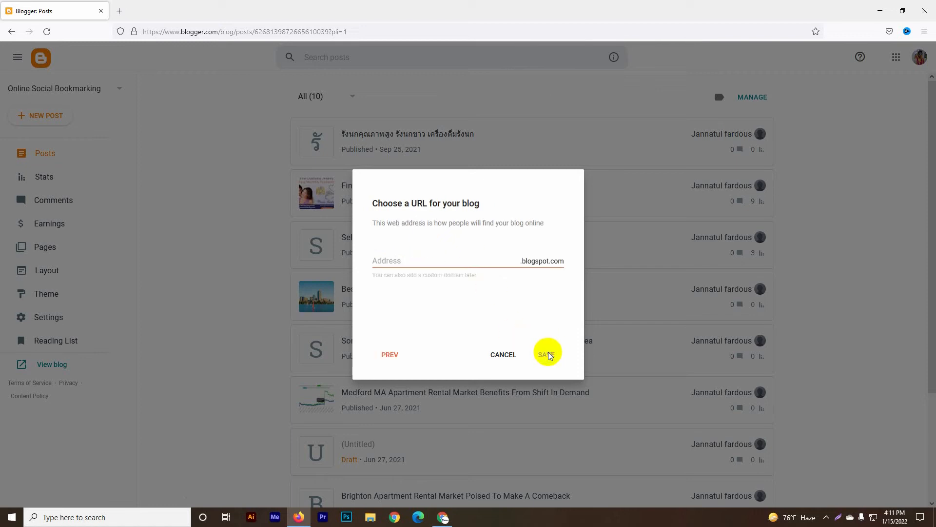
Set the new blog's address to alltypefunnynews.blogspot.com and save the blog
left_click(389, 259)
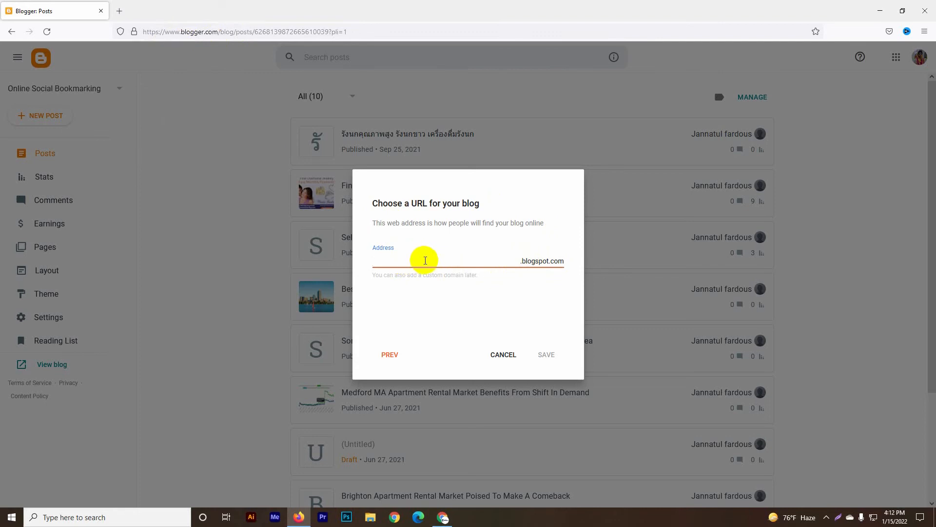
type("funnynews")
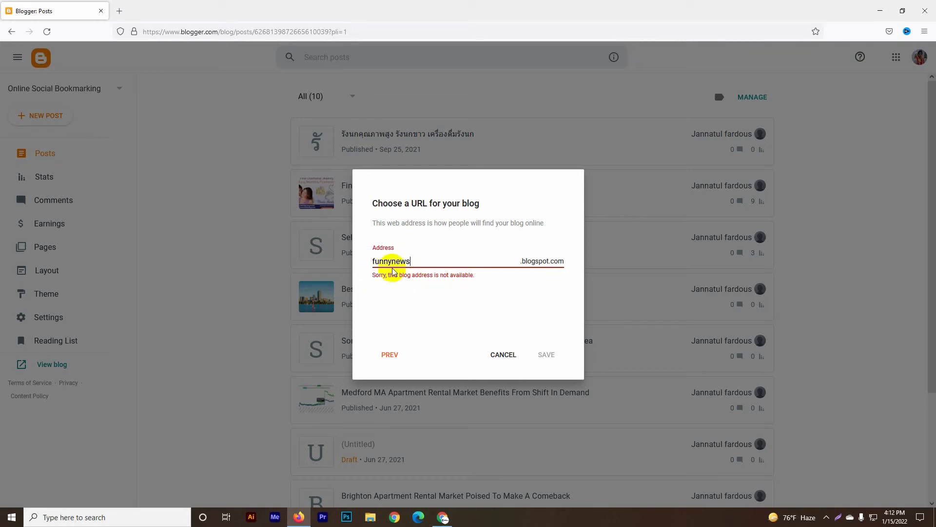
left_click(373, 260)
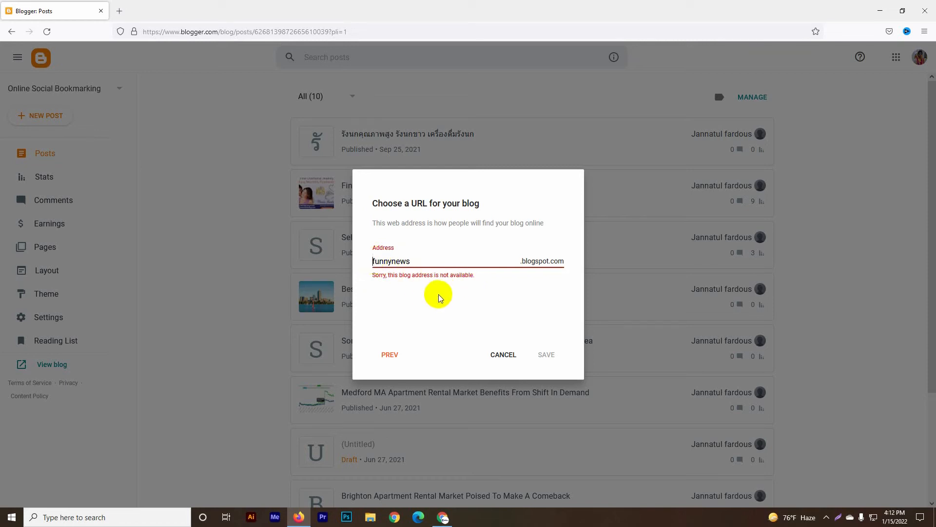
type("alltype")
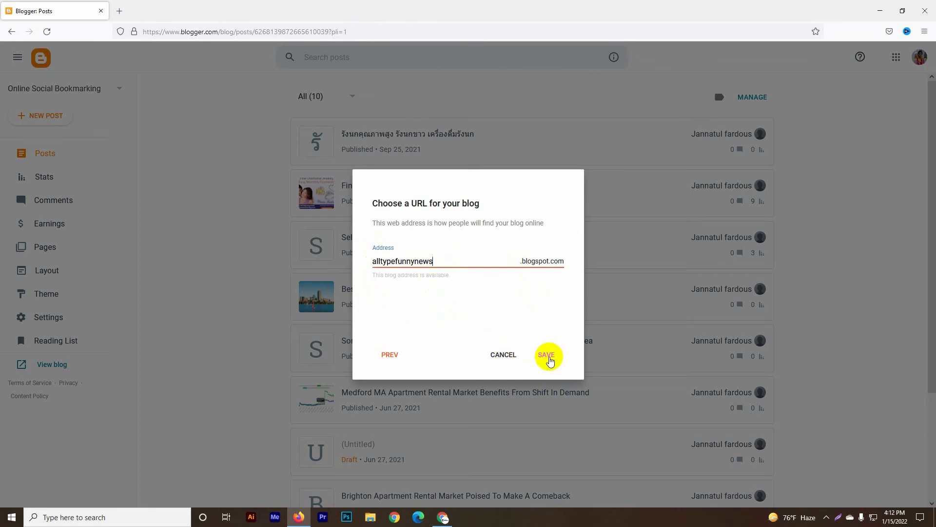
left_click(549, 358)
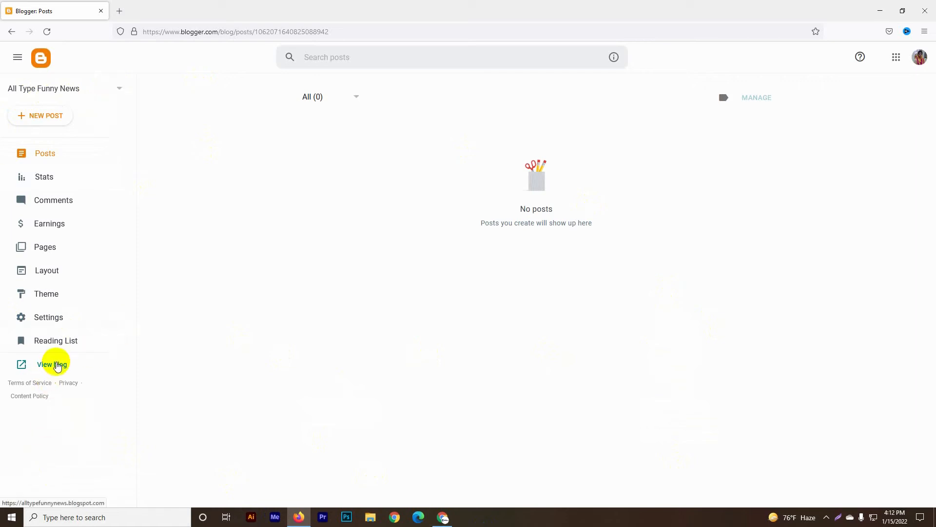
View the live All Type Funny News blog, then close it and return to its dashboard
left_click(53, 364)
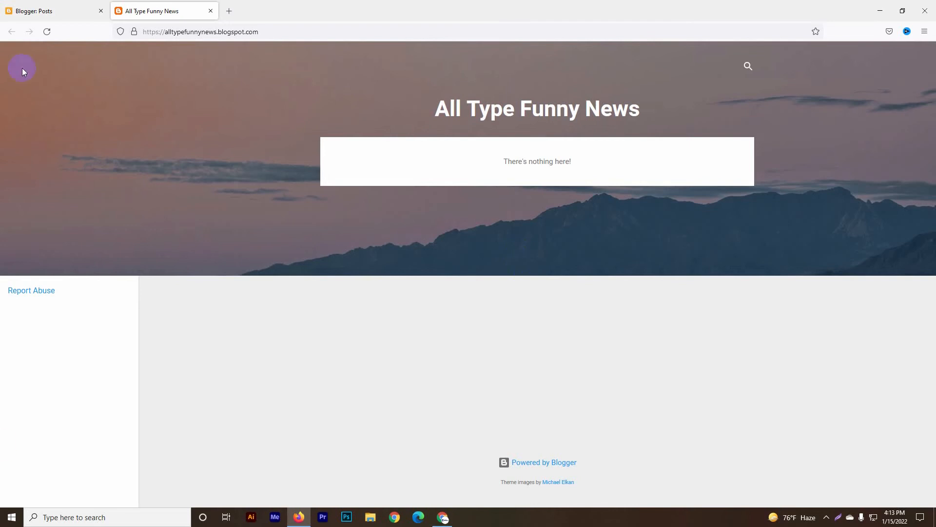
left_click(18, 4)
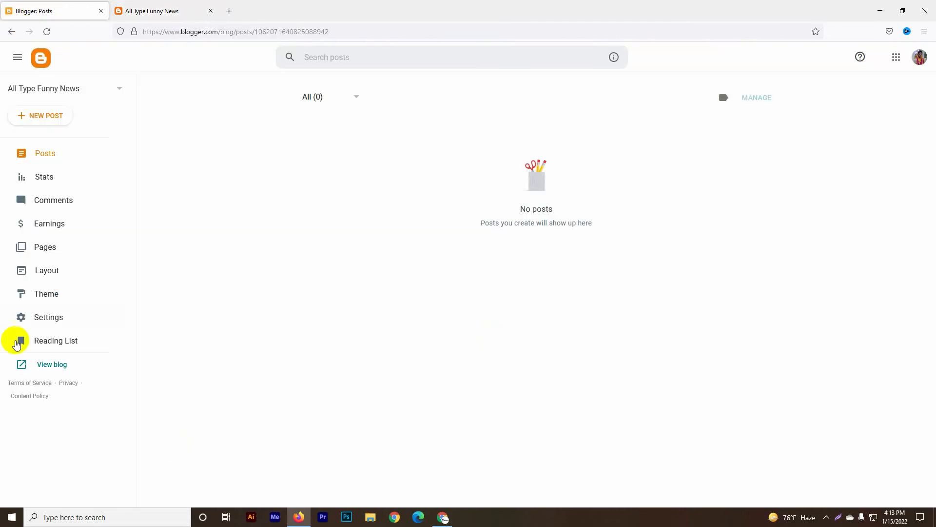
left_click(211, 10)
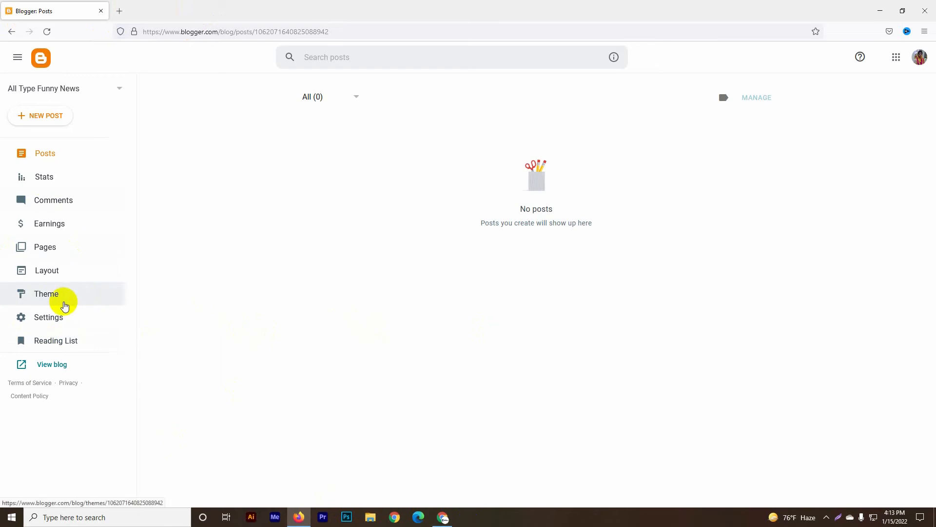
Browse the available blog themes and preview the Simple Bold theme on the blog
left_click(63, 295)
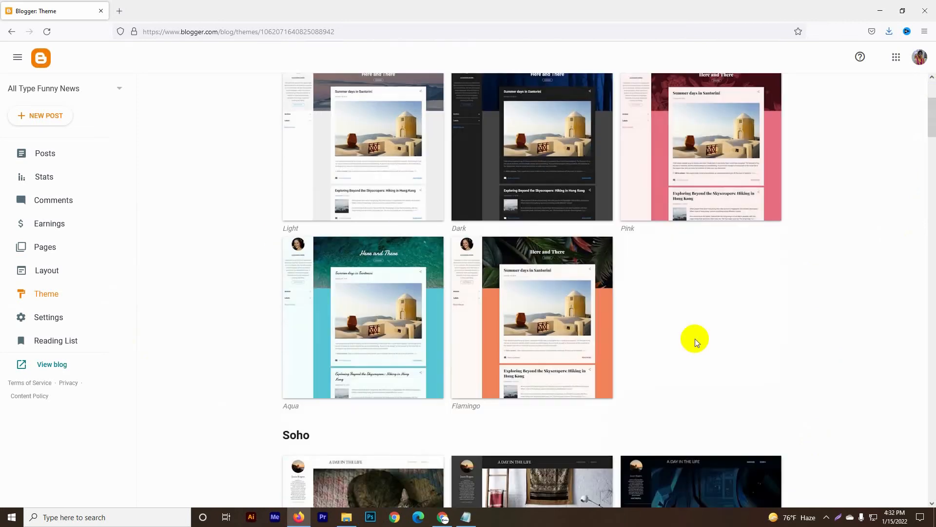
scroll(487, 351, "down", 20)
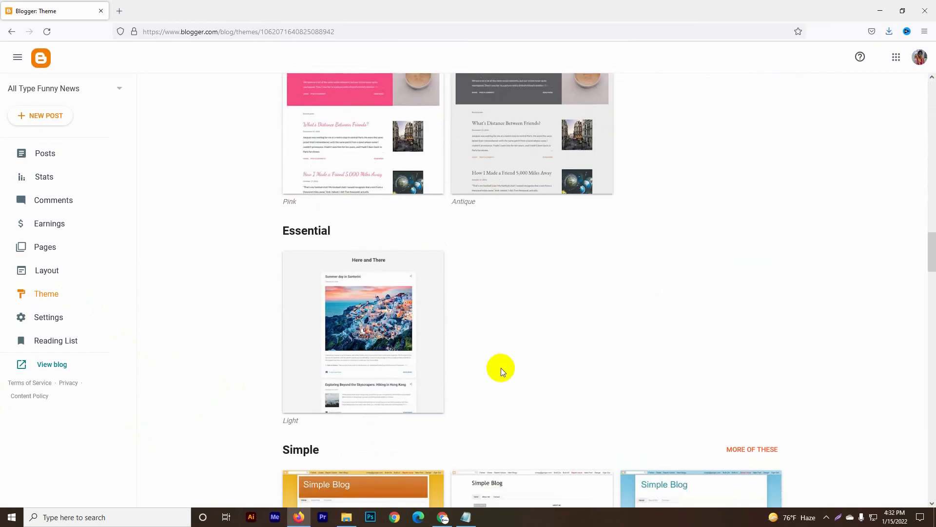
scroll(503, 368, "down", 6)
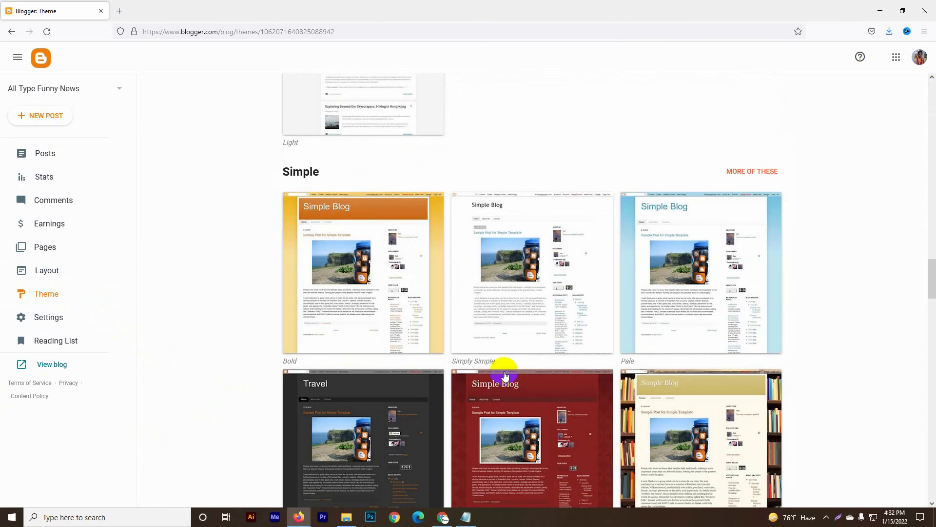
left_click(336, 259)
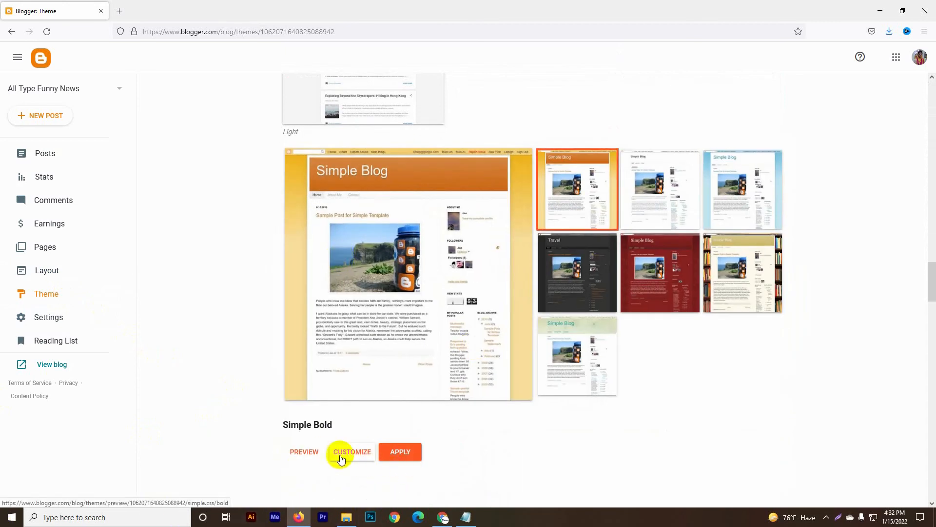
left_click(300, 456)
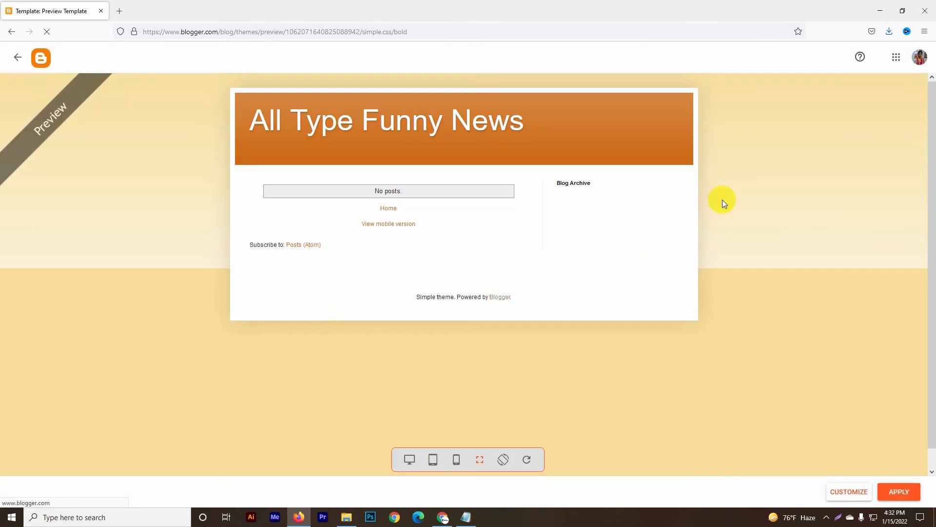
left_click(17, 57)
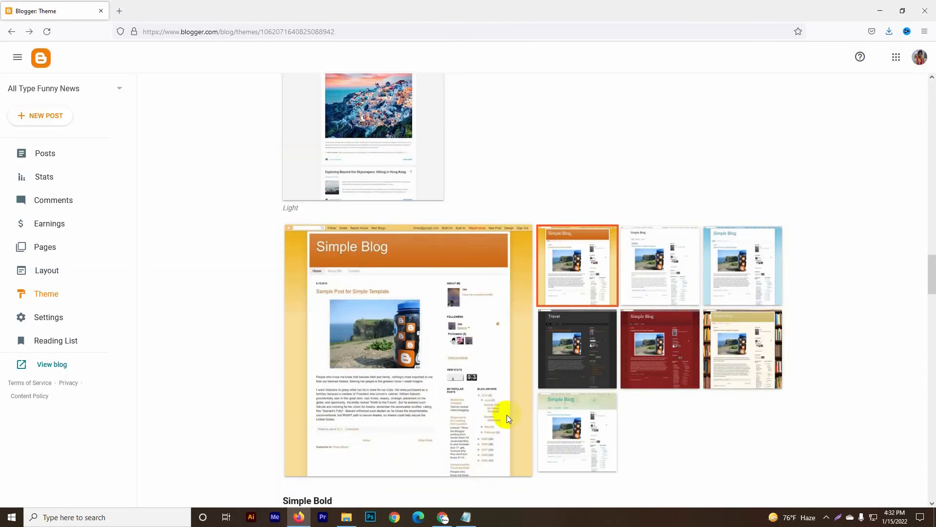
Find the Ethereal Humming Birds Two Tone theme and apply it to the blog
scroll(507, 415, "down", 3)
scroll(564, 443, "down", 15)
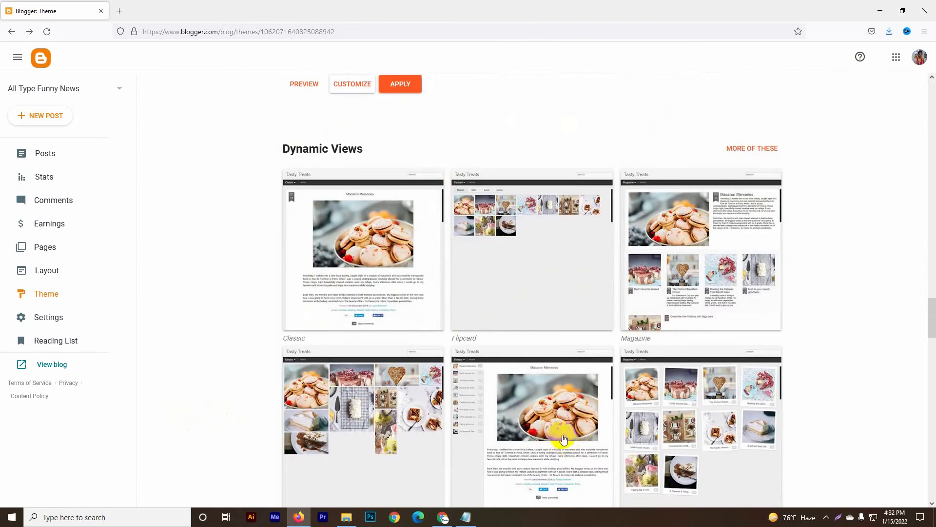
scroll(561, 434, "down", 11)
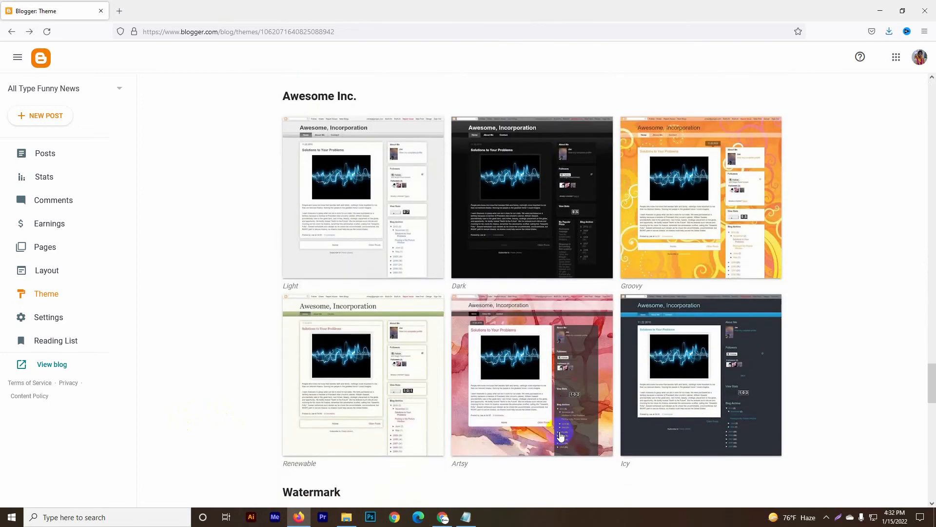
scroll(561, 429, "down", 5)
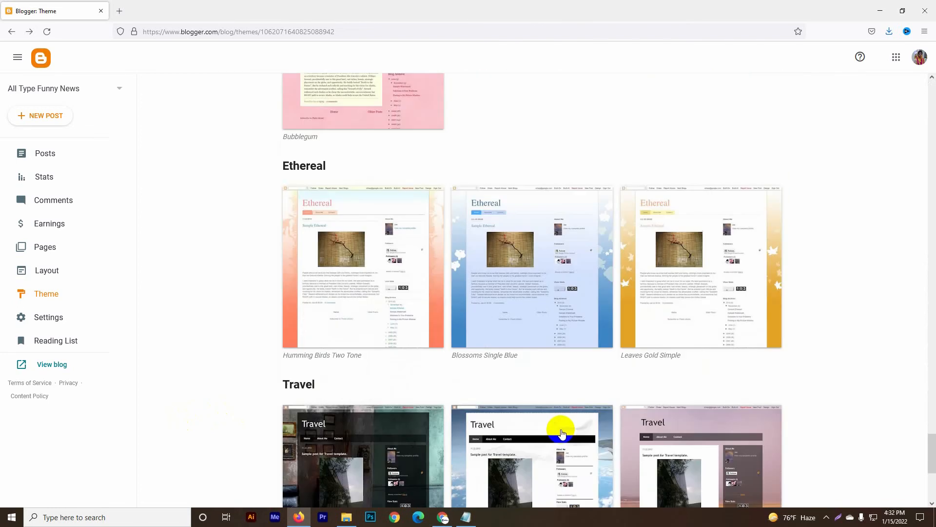
scroll(561, 430, "down", 3)
scroll(561, 429, "up", 2)
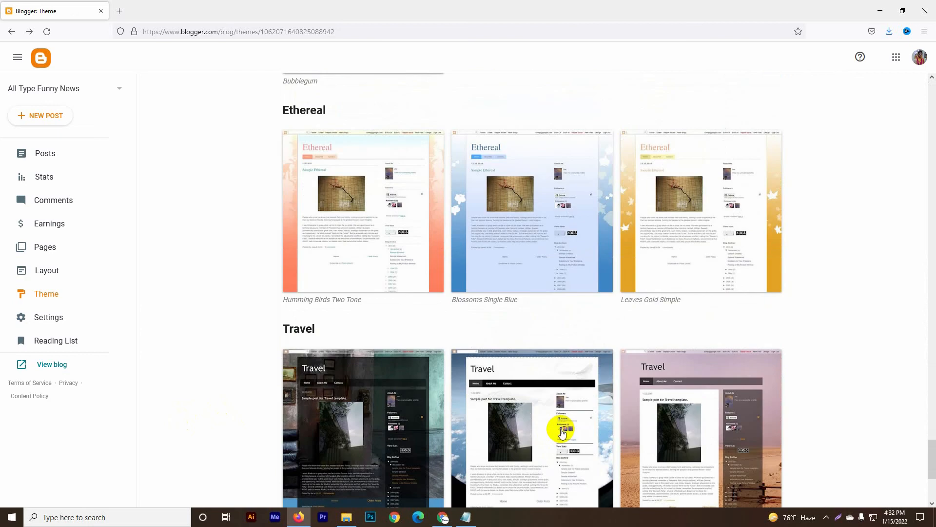
left_click(367, 230)
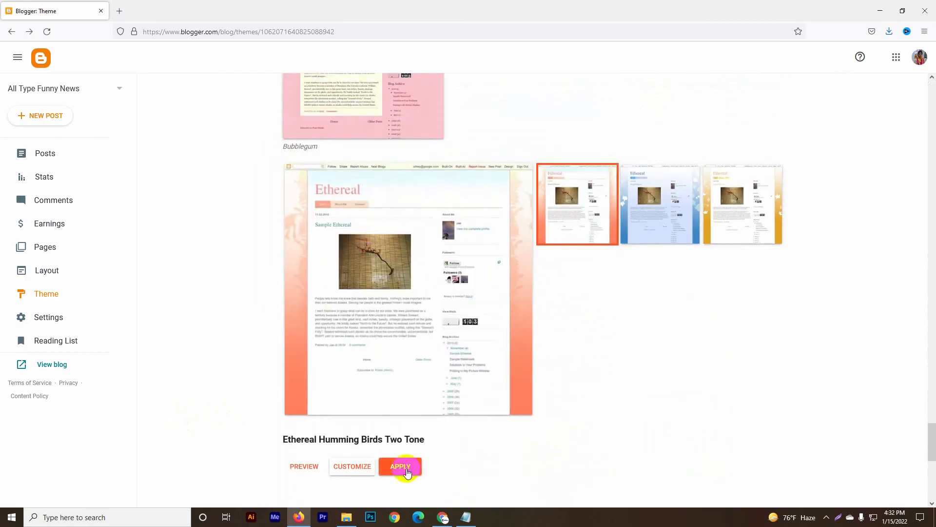
left_click(395, 471)
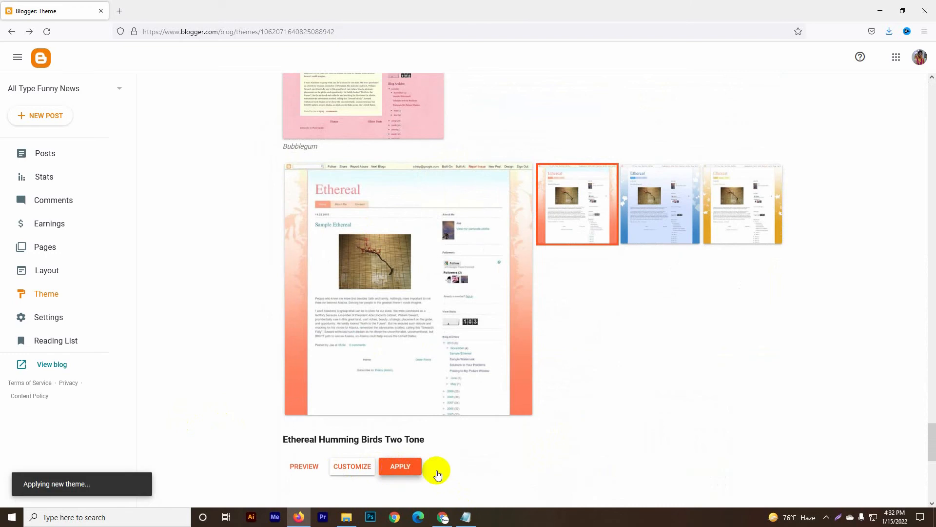
View the live blog to check its appearance with the Ethereal theme
scroll(567, 457, "up", 1)
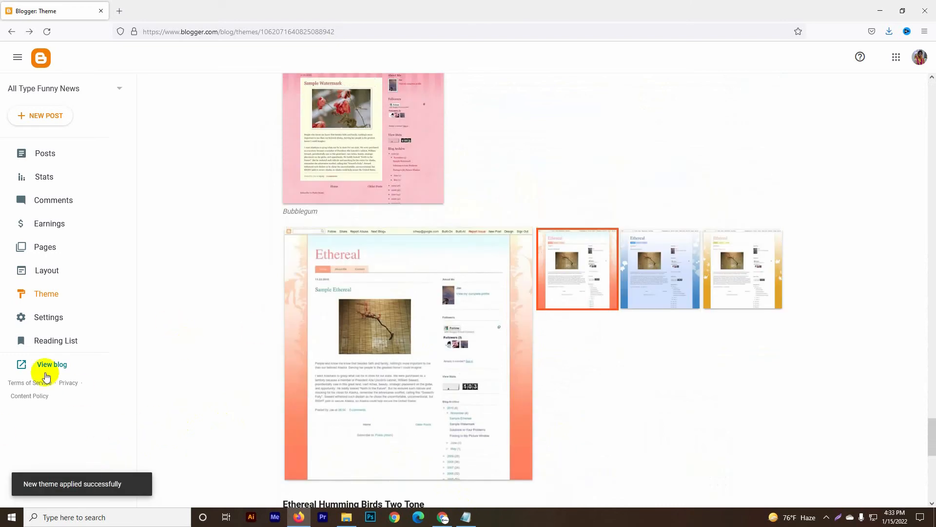
scroll(205, 387, "down", 2)
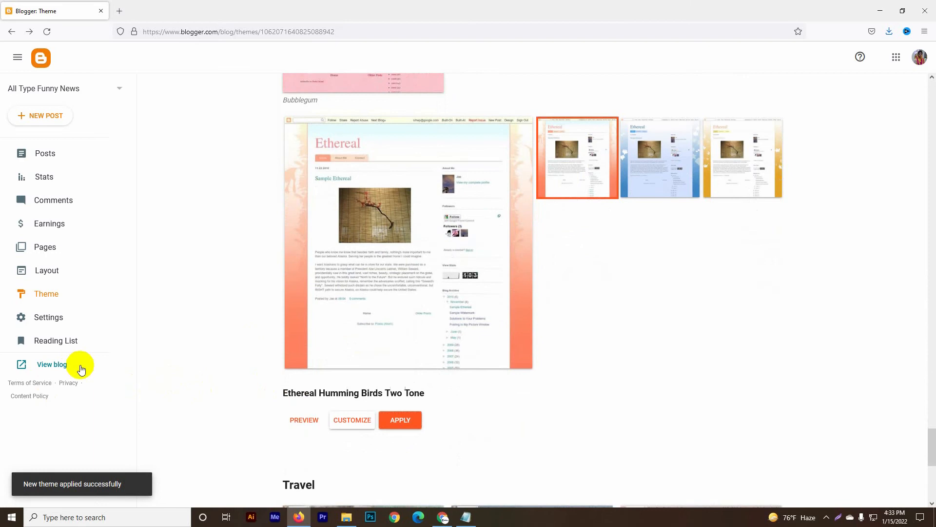
left_click(59, 366)
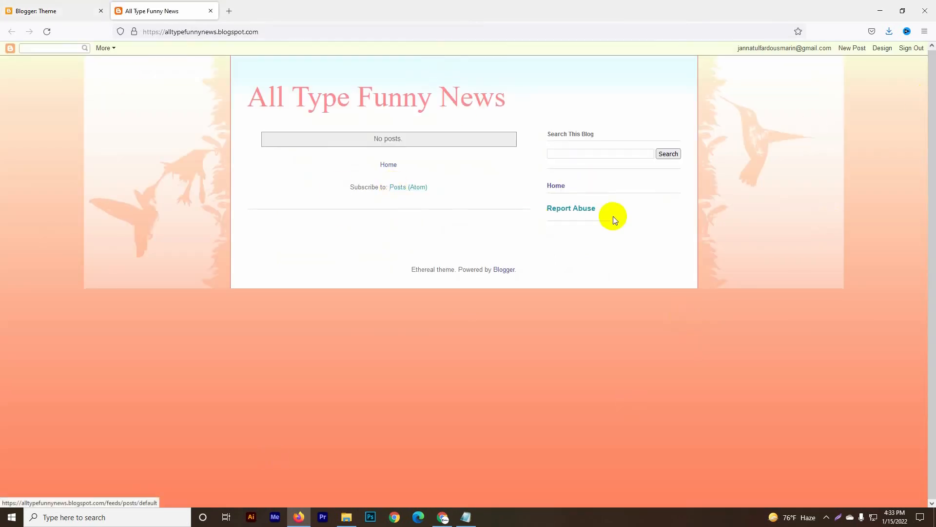
left_click(817, 494)
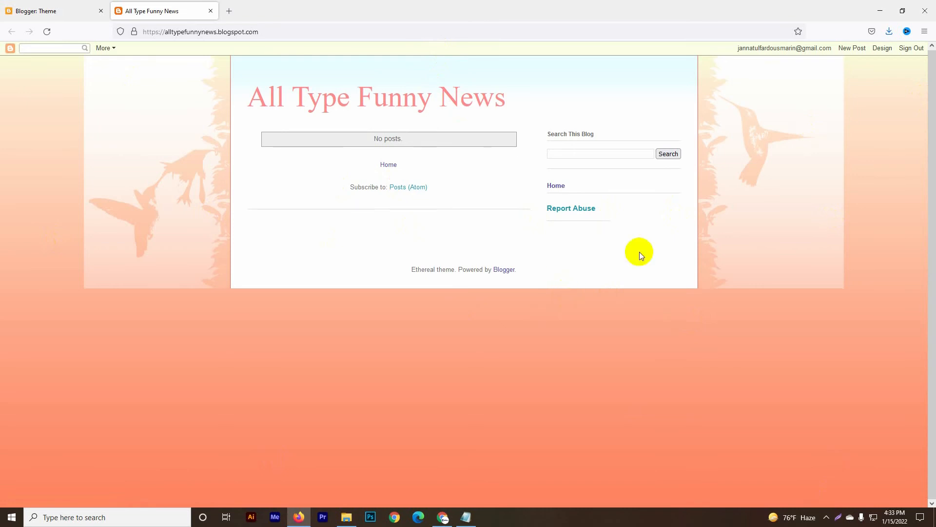
Return to the blog's theme page and open the customizer for the applied Ethereal Humming Birds Two Tone theme
left_click(35, 11)
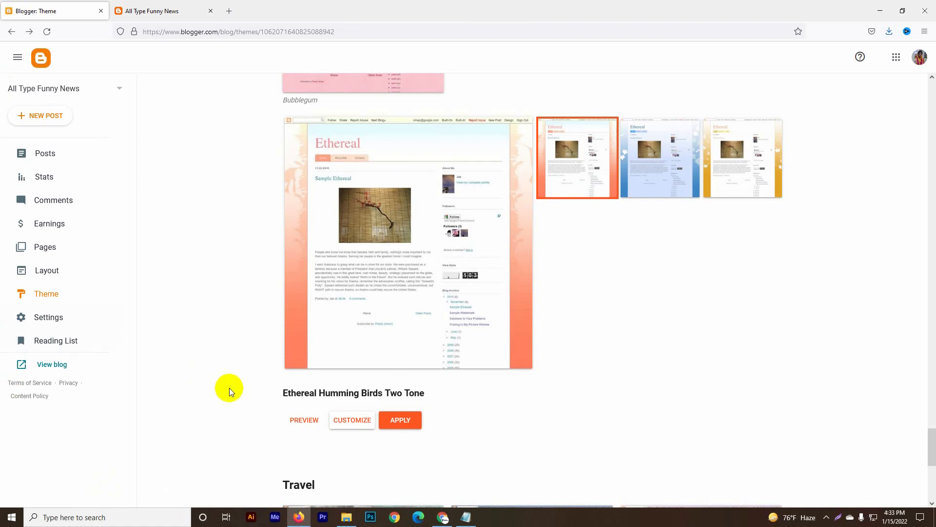
left_click(39, 293)
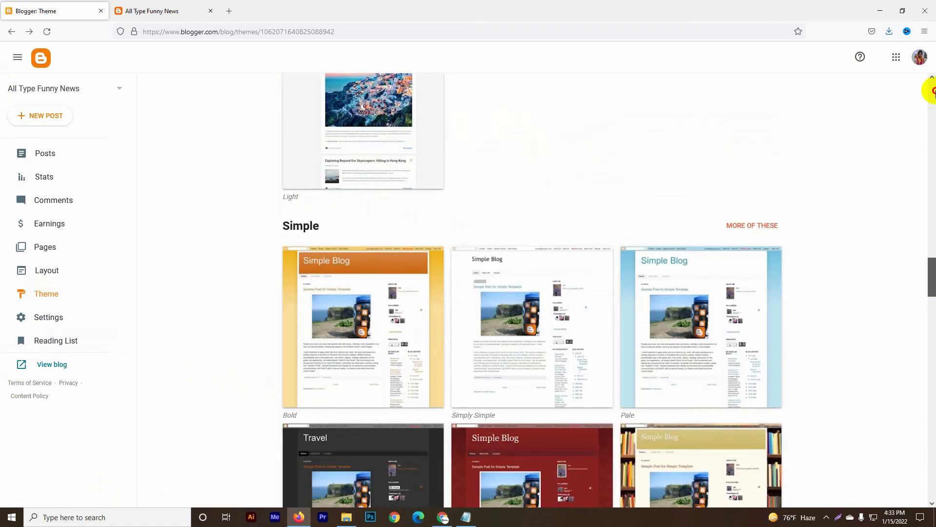
left_click_drag(934, 92, 935, 88)
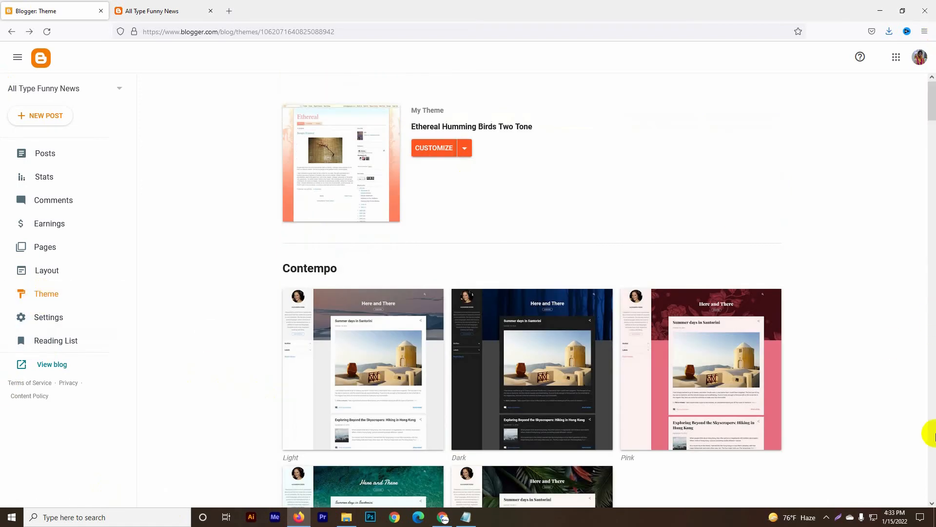
left_click(444, 149)
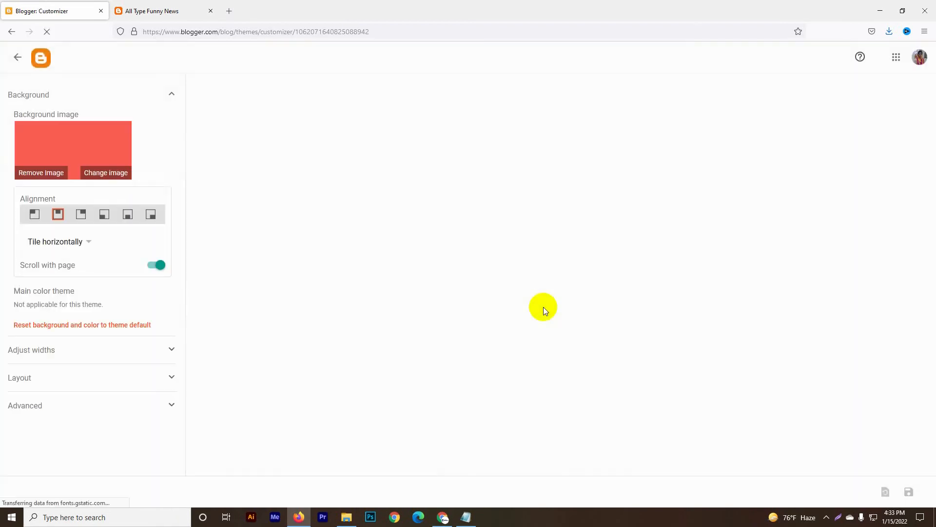
Replace the theme's background image with the Abstract picture of pink, orange and yellow curved stripes on black
left_click(74, 150)
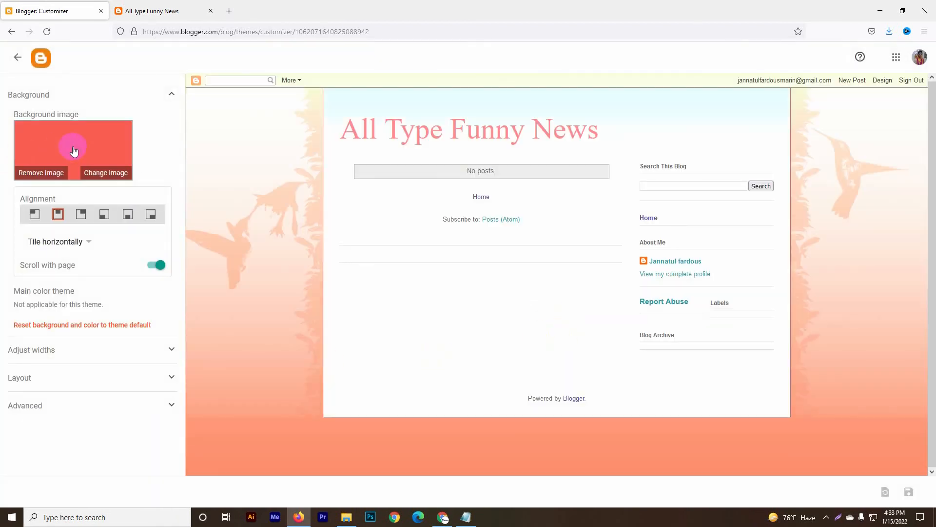
left_click(108, 172)
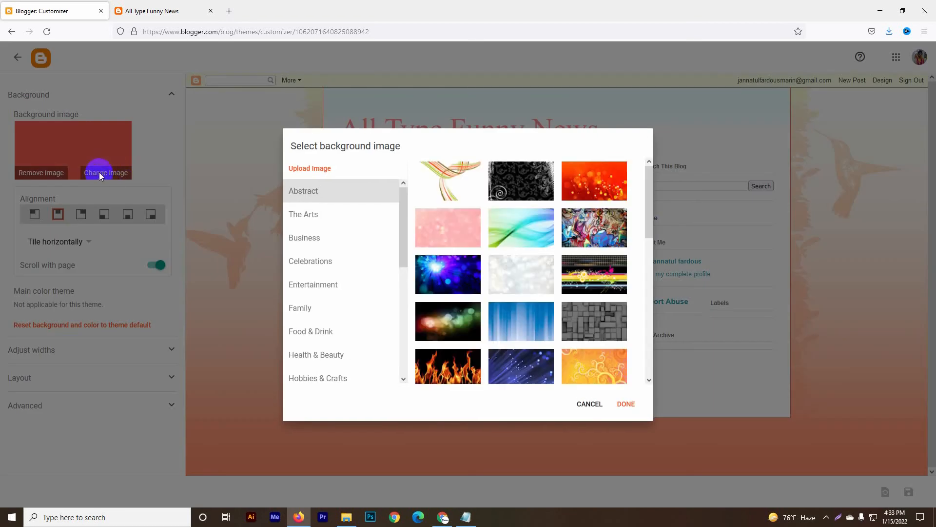
scroll(545, 291, "down", 10)
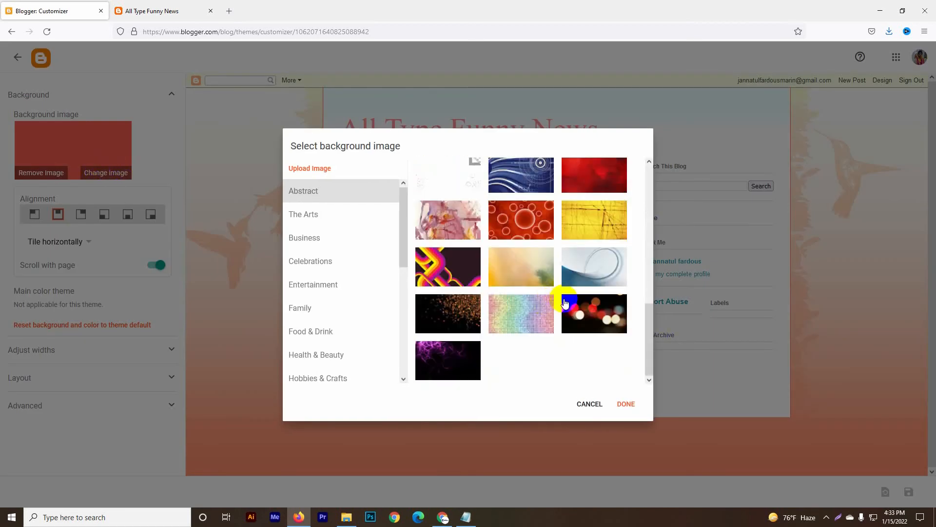
left_click(463, 269)
left_click(626, 404)
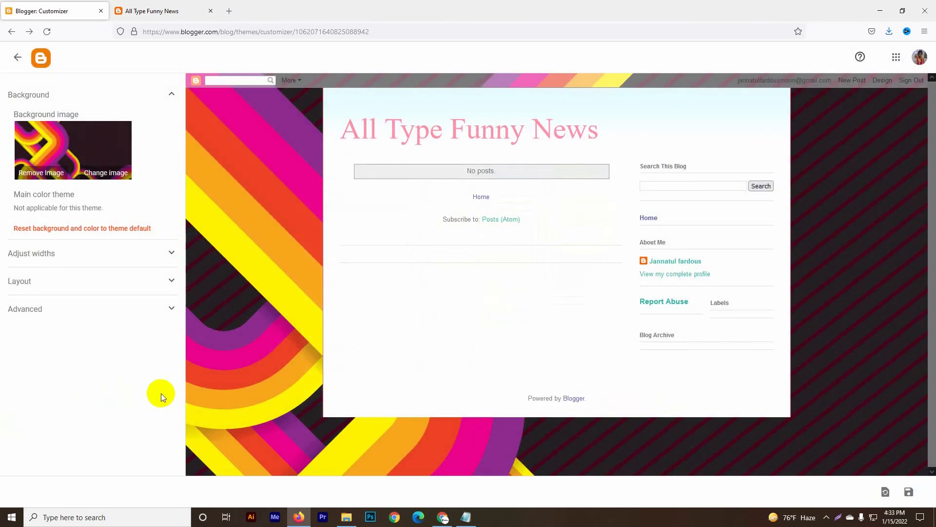
Examine the theme's width settings and its body and footer layout options
left_click(151, 253)
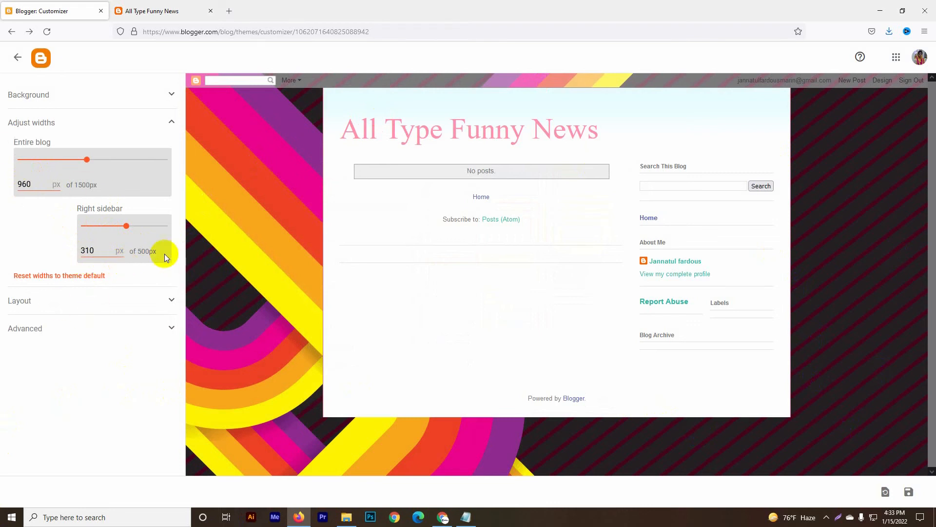
left_click(168, 300)
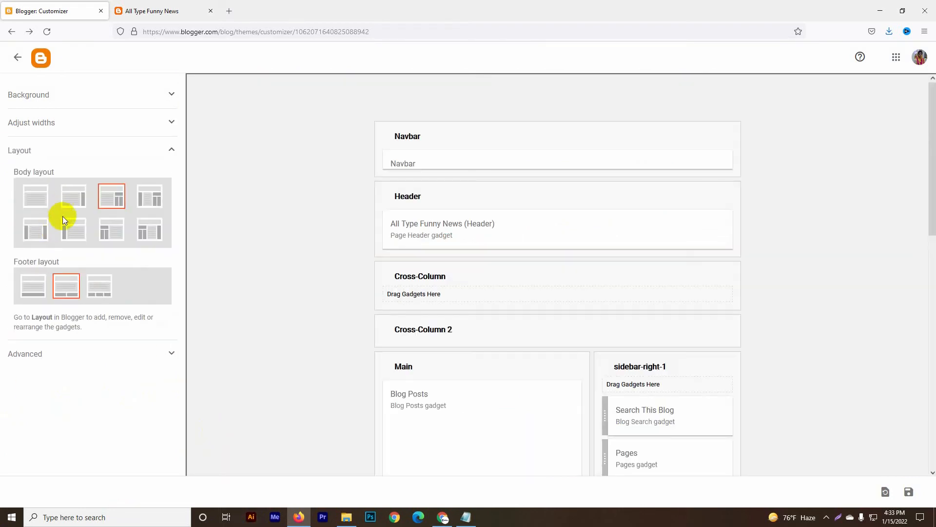
scroll(383, 375, "down", 5)
scroll(405, 394, "up", 5)
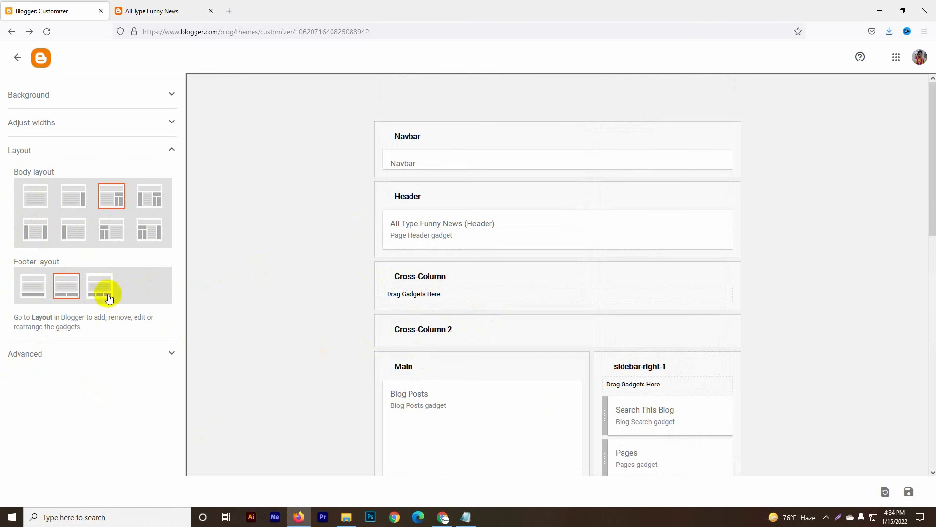
Try the single-column footer layout, restore the layout with two footer columns, and check the footer sections
left_click(35, 289)
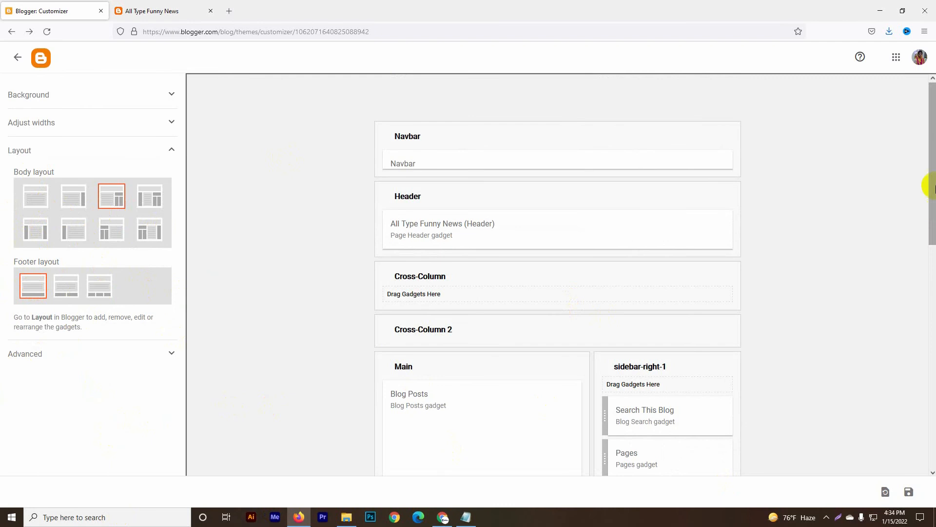
left_click_drag(930, 184, 930, 454)
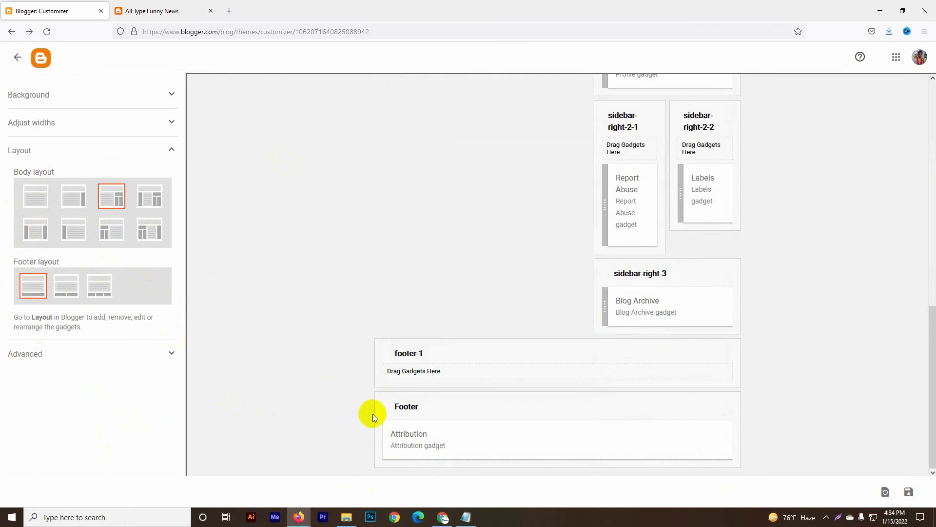
left_click(72, 283)
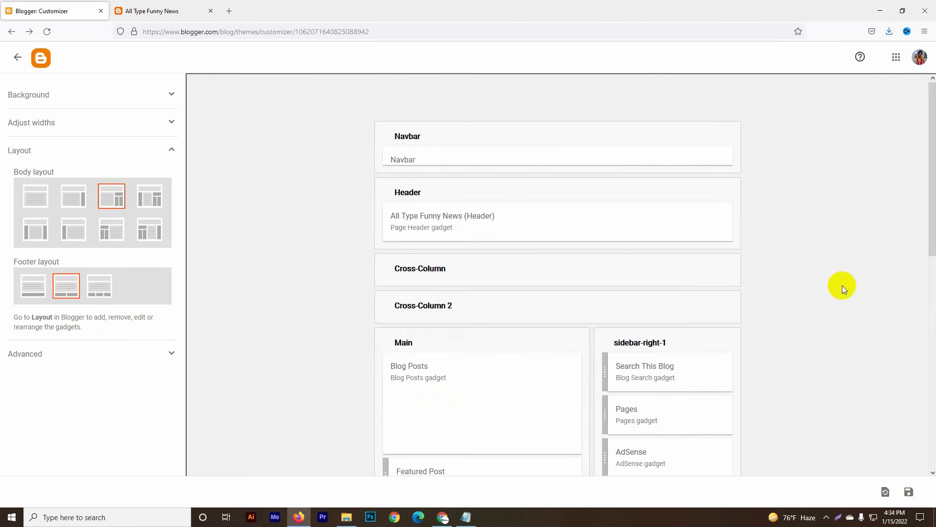
left_click_drag(930, 167, 903, 485)
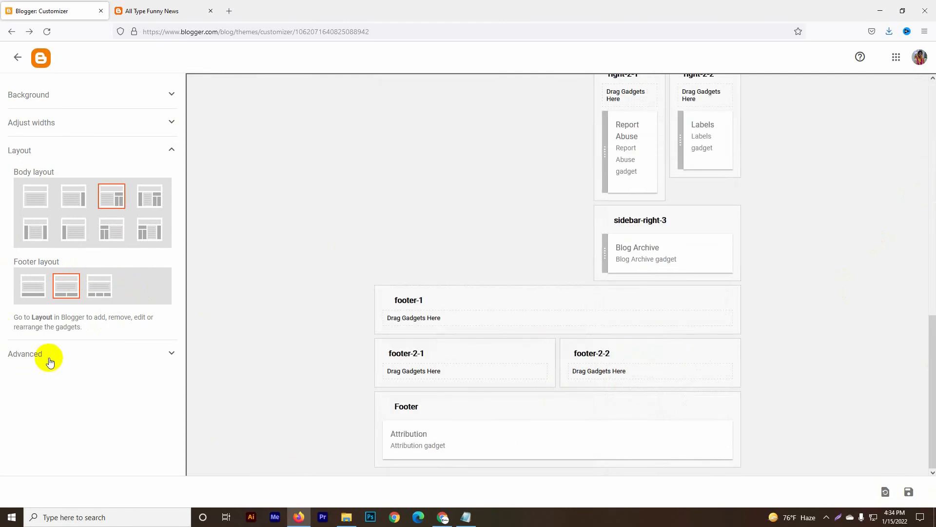
Try a transparent text color for the body text in the advanced theme options and switch it back off
left_click(52, 357)
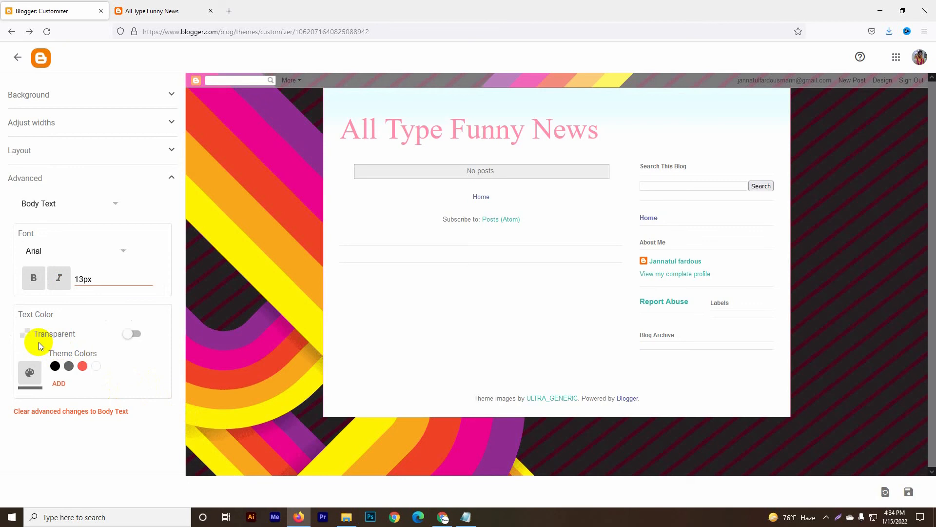
left_click(124, 336)
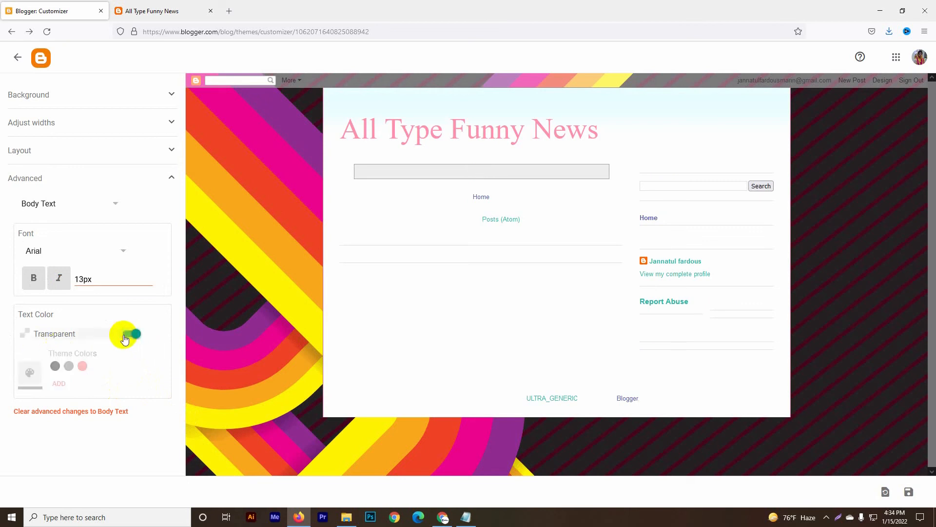
left_click(135, 335)
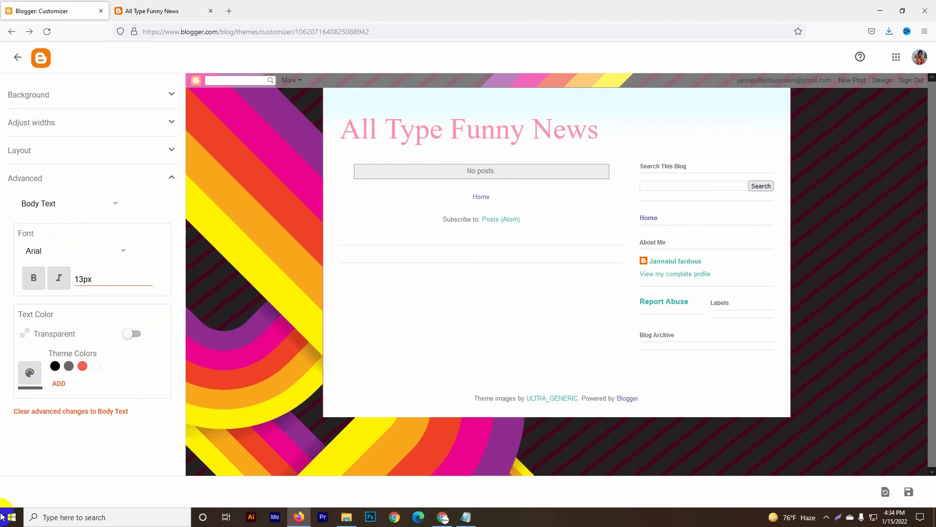
Save the customized theme and return to the blog's theme page
left_click(167, 94)
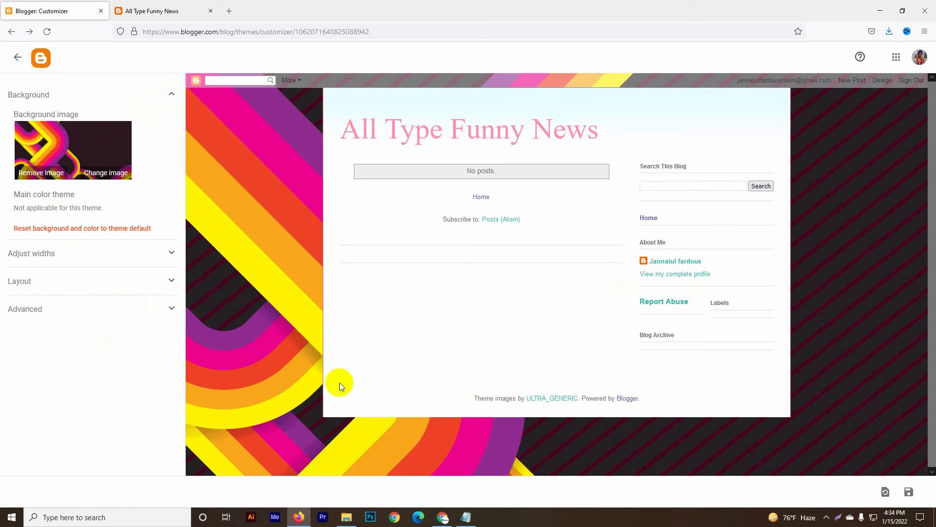
left_click(909, 491)
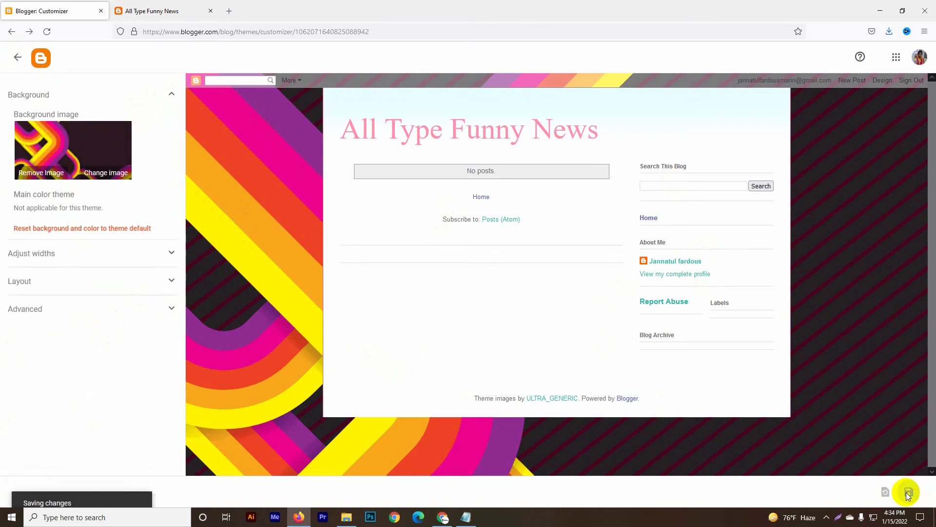
left_click(18, 57)
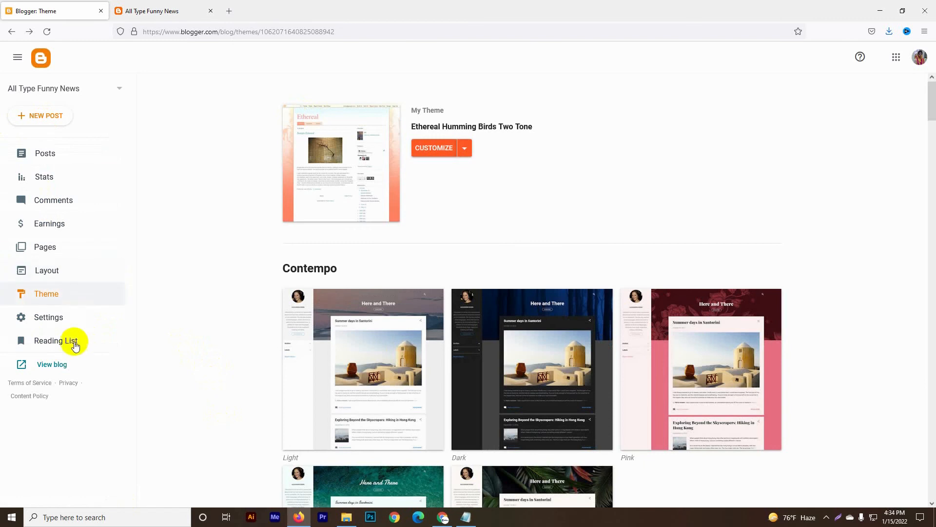
Go to the blog settings, view the description field and close it without entering anything
left_click(37, 317)
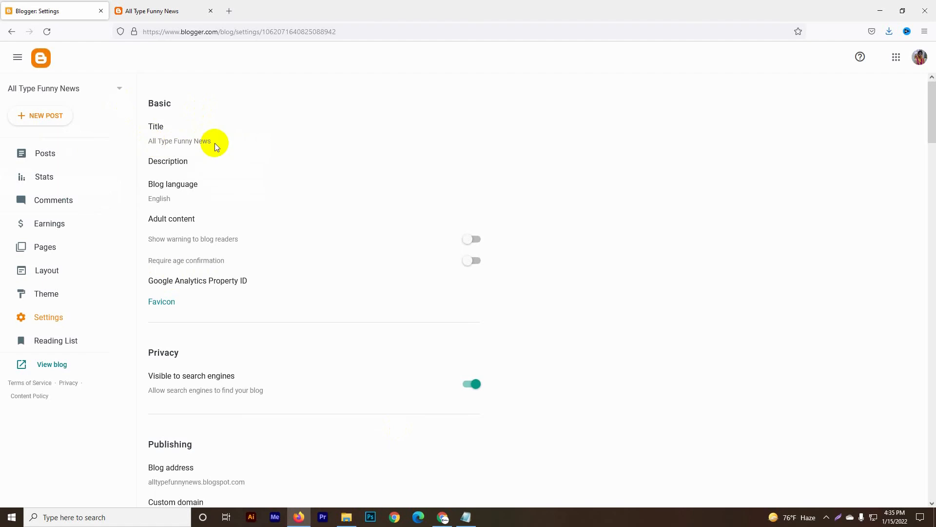
left_click(170, 165)
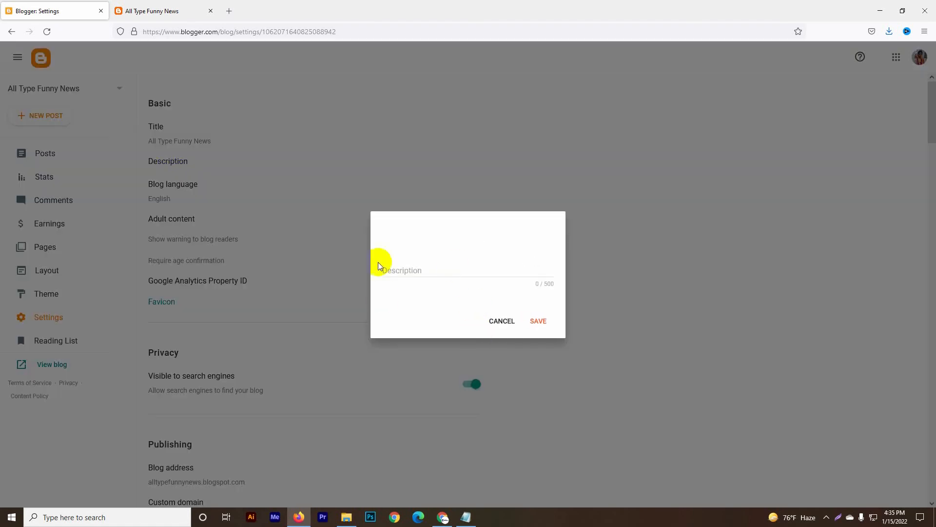
left_click(494, 321)
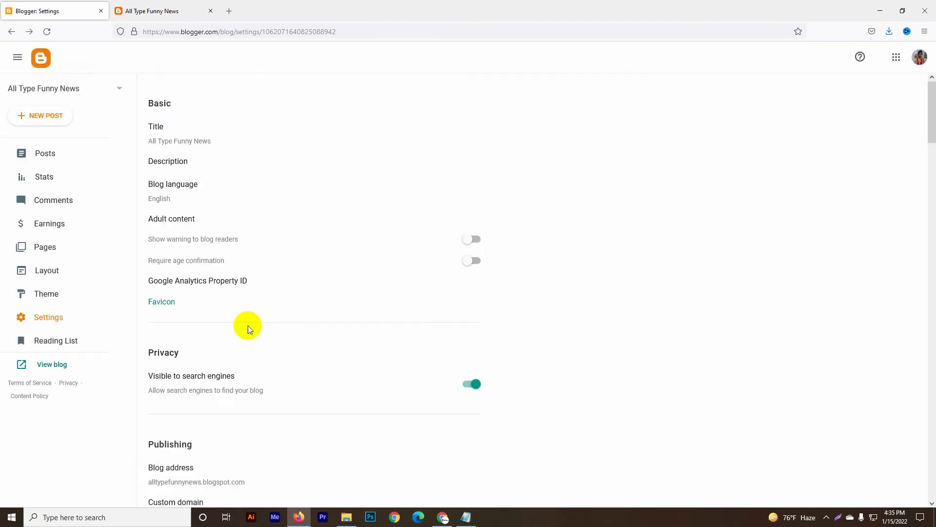
Review the blog's settings for publishing, HTTPS, permissions, comments, email, formatting, meta tags and site feed
scroll(251, 324, "down", 3)
scroll(244, 288, "down", 2)
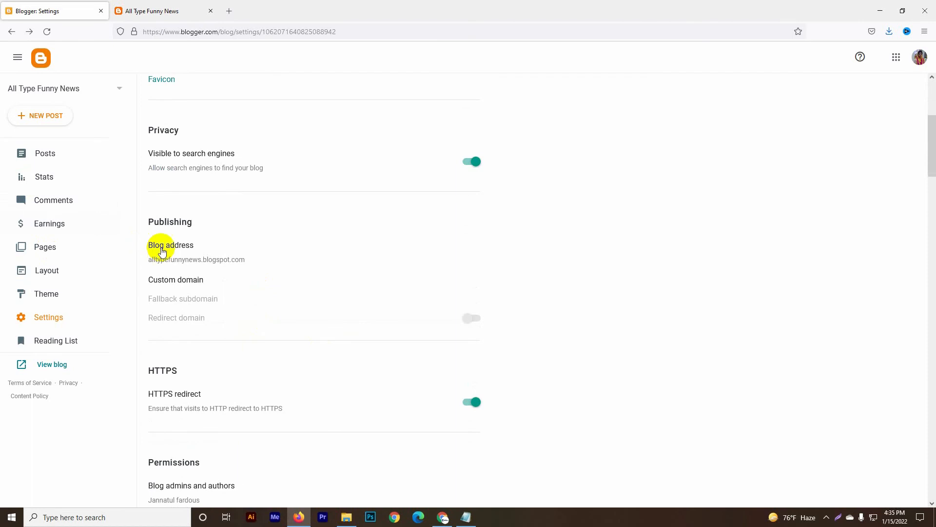
scroll(222, 312, "down", 2)
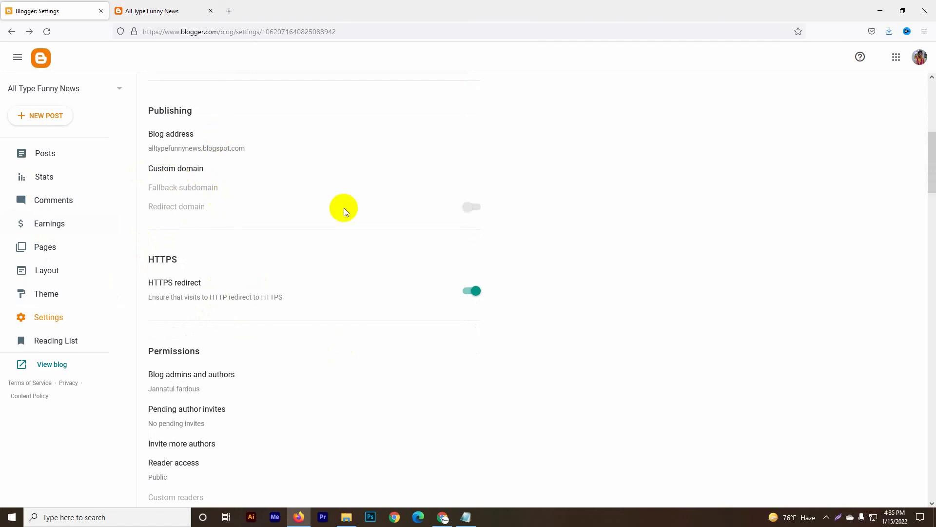
scroll(415, 356, "down", 12)
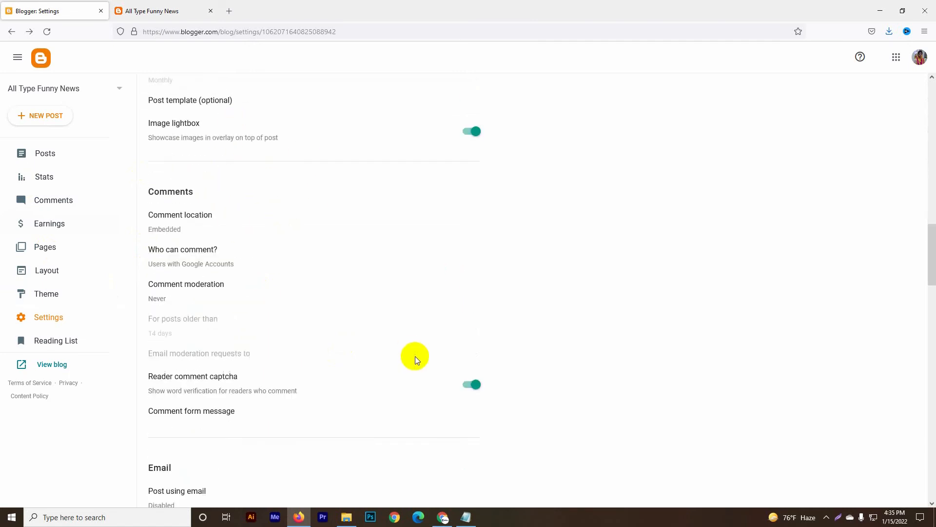
scroll(415, 356, "down", 20)
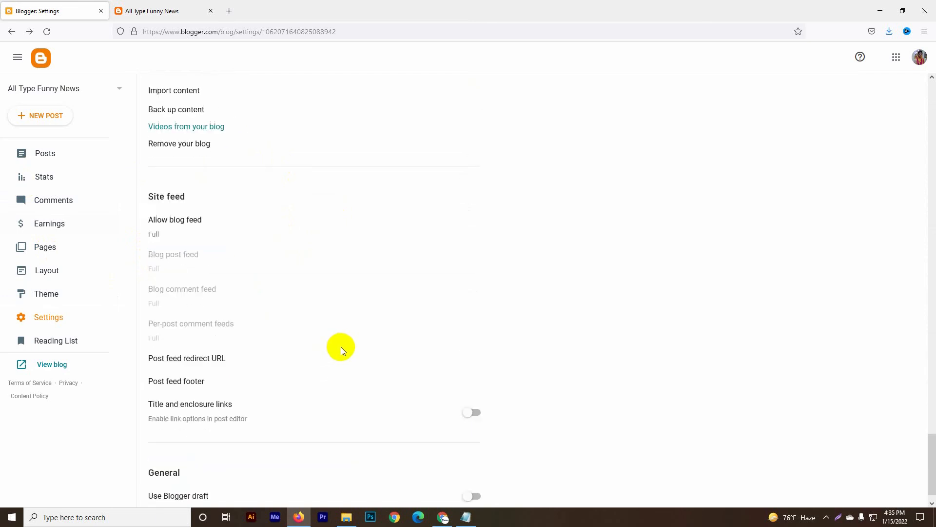
scroll(338, 347, "up", 7)
scroll(352, 345, "up", 14)
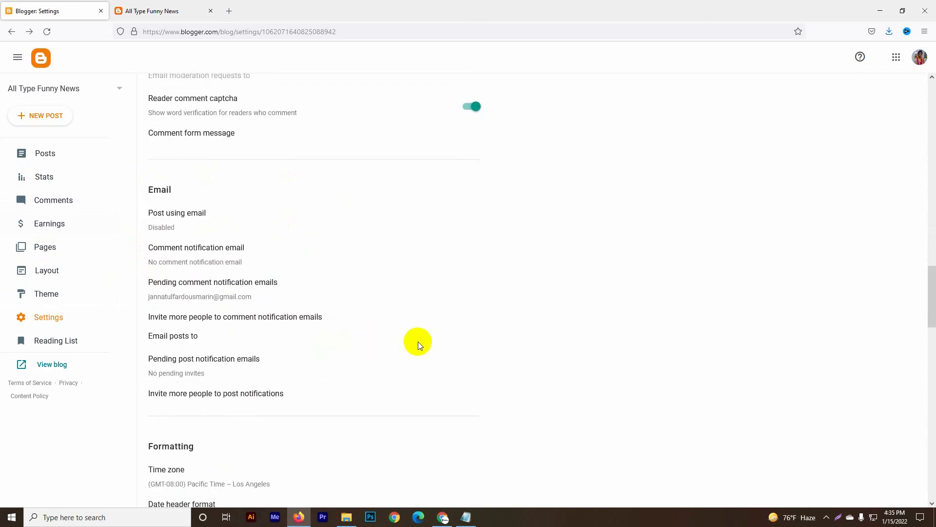
scroll(429, 345, "down", 5)
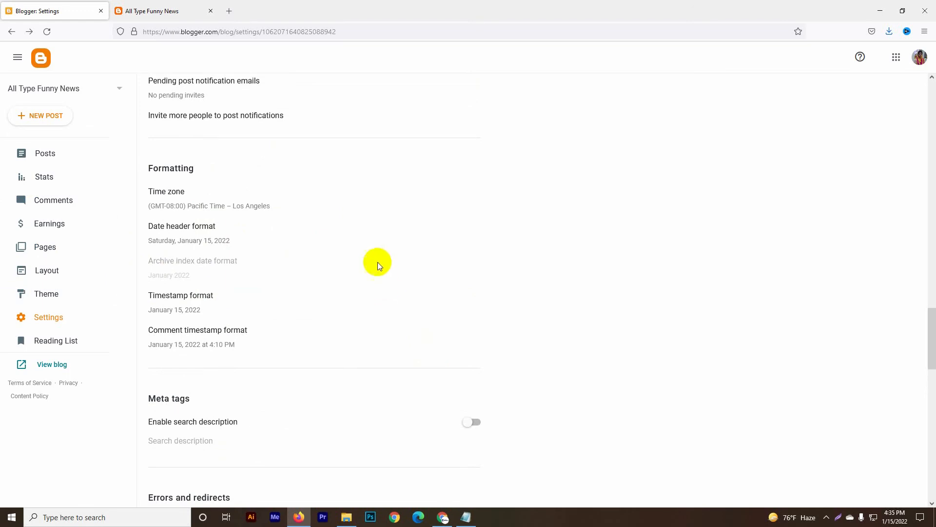
scroll(378, 266, "down", 6)
scroll(378, 270, "up", 5)
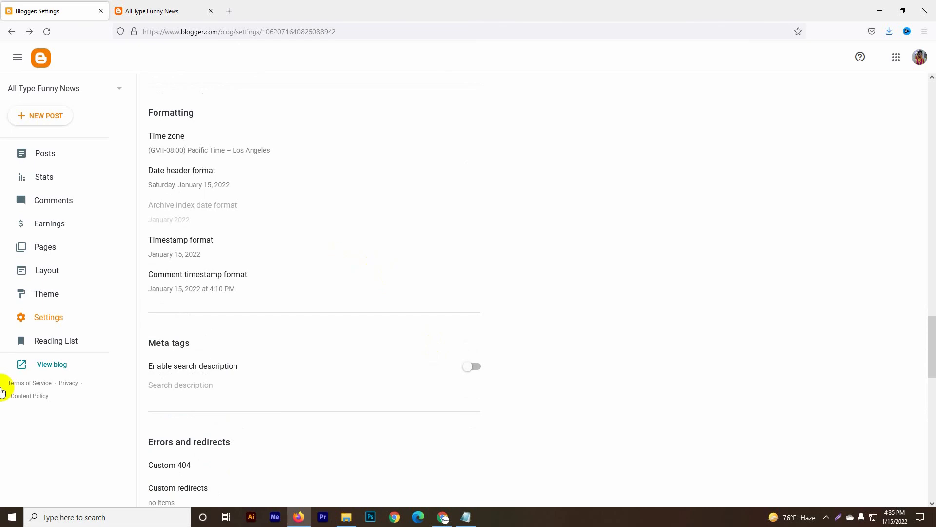
scroll(303, 317, "up", 6)
scroll(331, 338, "up", 10)
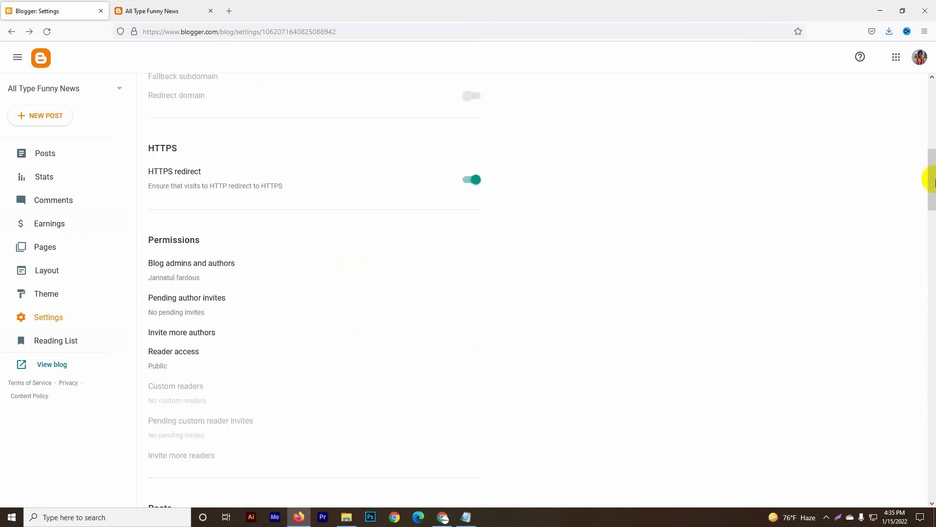
Return to the basic settings, open the blog title for editing and cancel without changing it
left_click(932, 98)
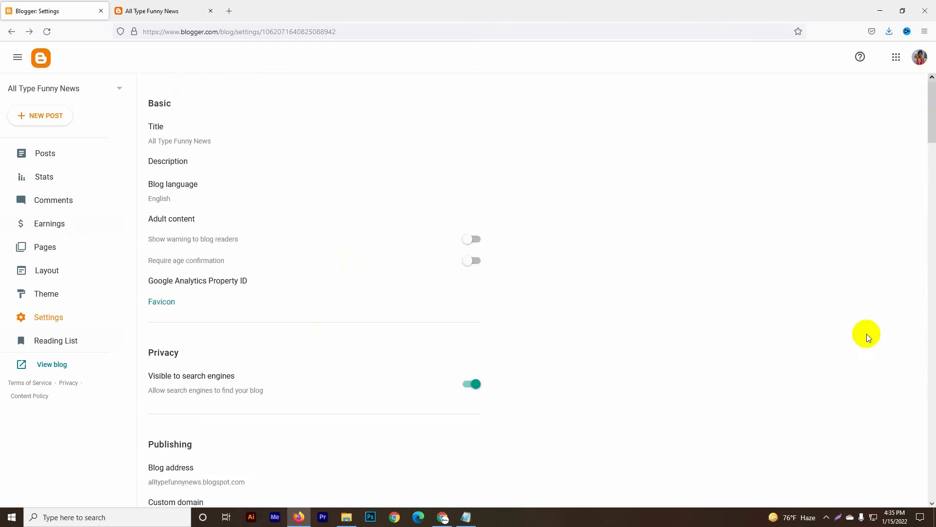
left_click(157, 131)
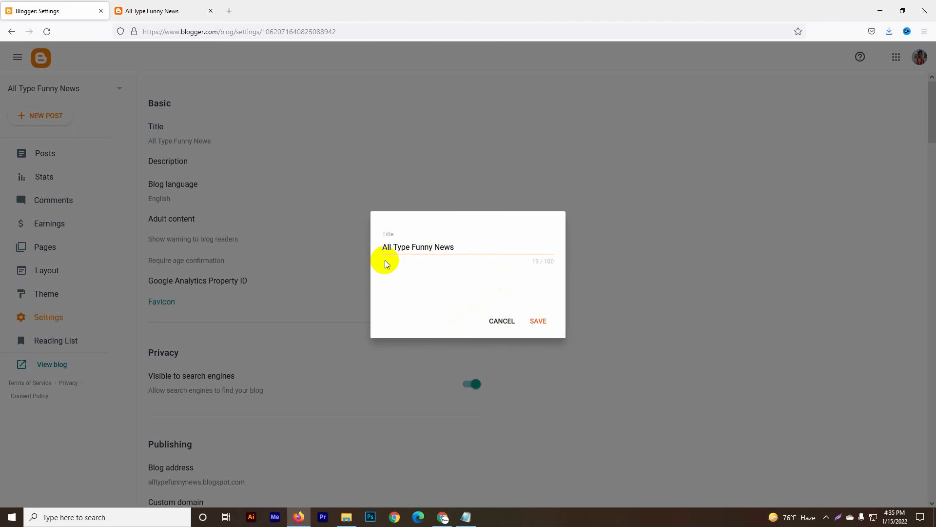
left_click(502, 320)
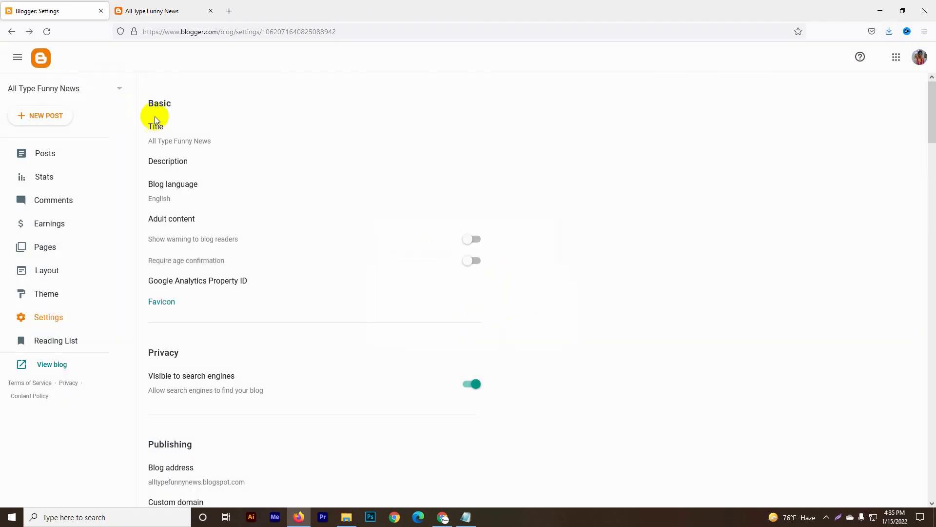
Open the blog description for editing and cancel without entering any text
left_click(175, 163)
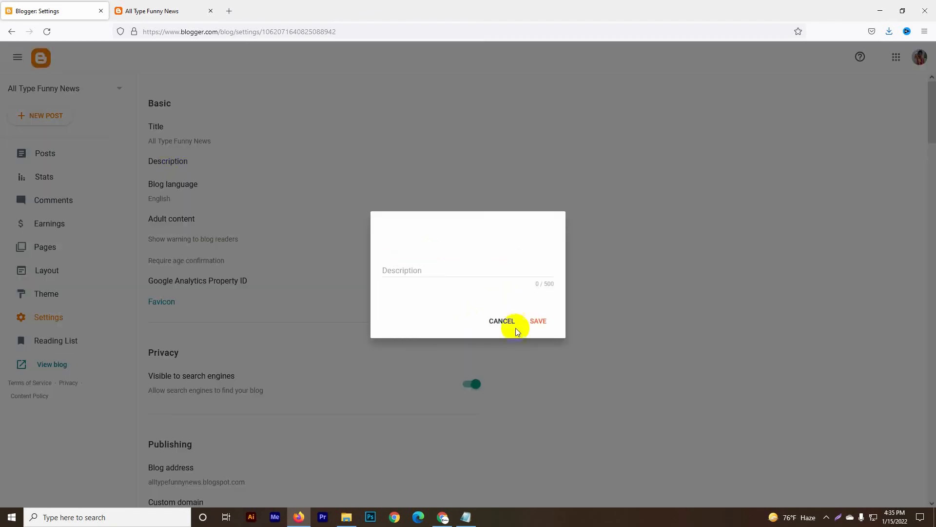
left_click(425, 265)
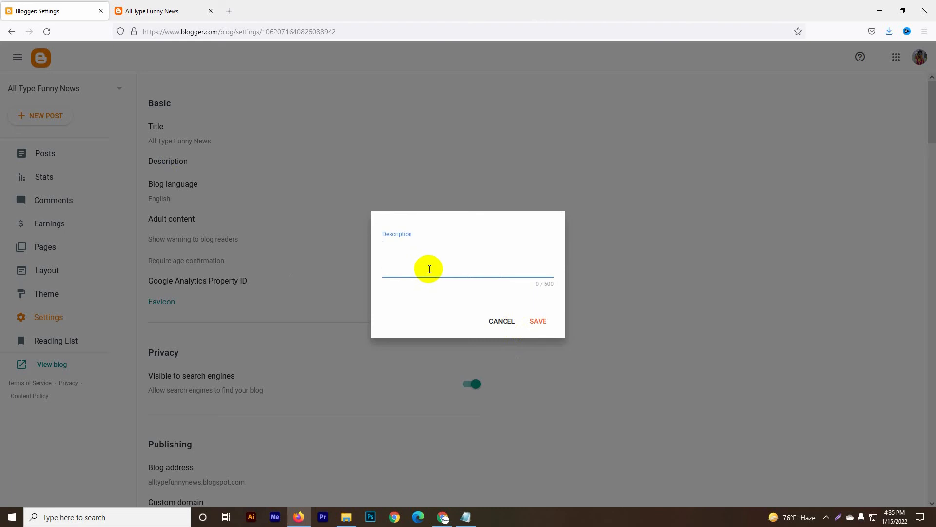
left_click(505, 318)
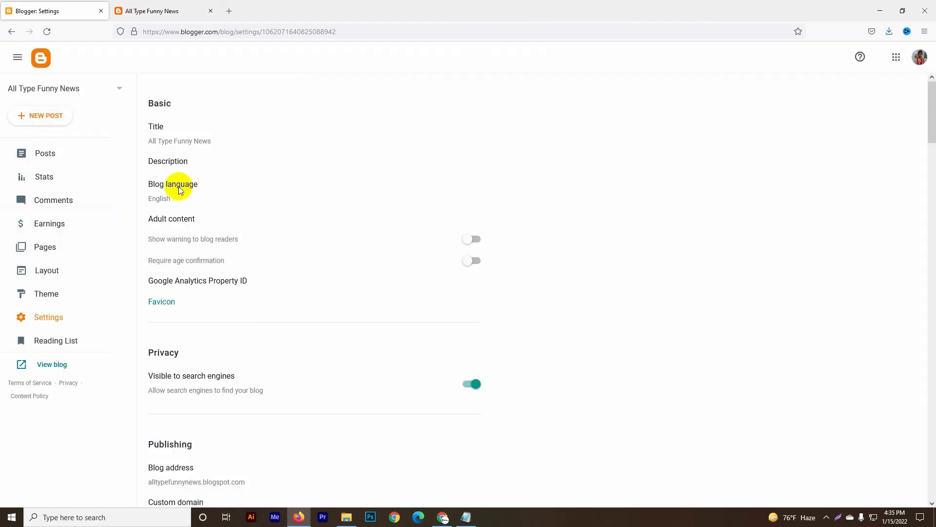
Look through the available blog languages and close the list without choosing a different one
left_click(180, 189)
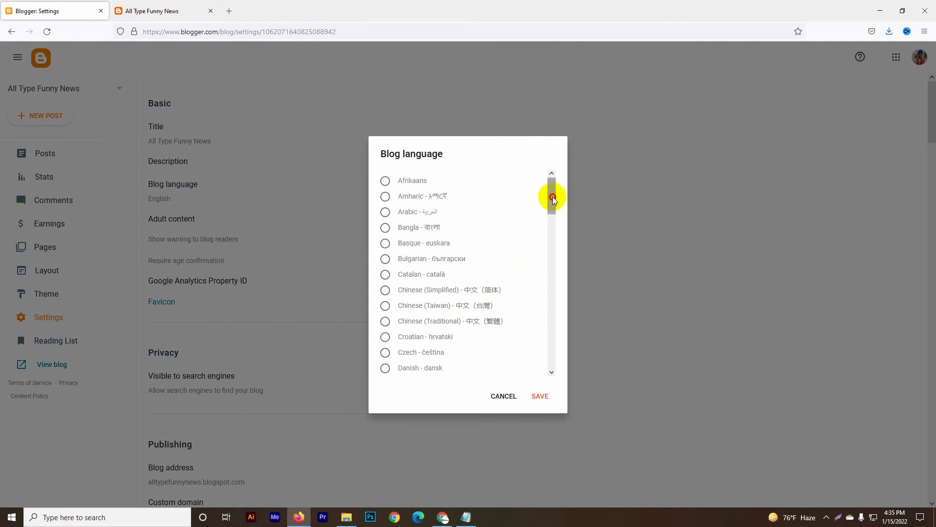
left_click_drag(553, 198, 554, 386)
scroll(552, 357, "up", 15)
left_click(505, 396)
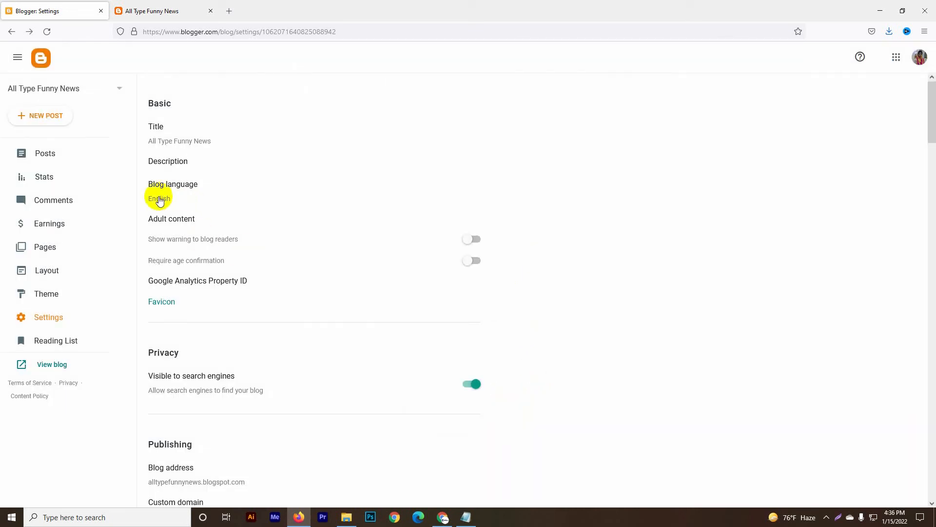
Review the blog's privacy, publishing, HTTPS, permissions, posts, comments, email and formatting settings
scroll(337, 347, "down", 2)
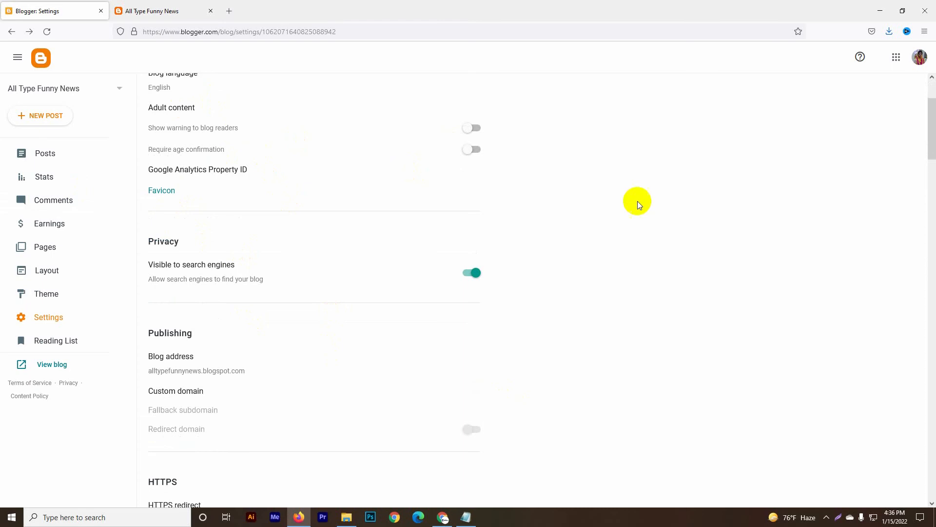
scroll(276, 297, "down", 3)
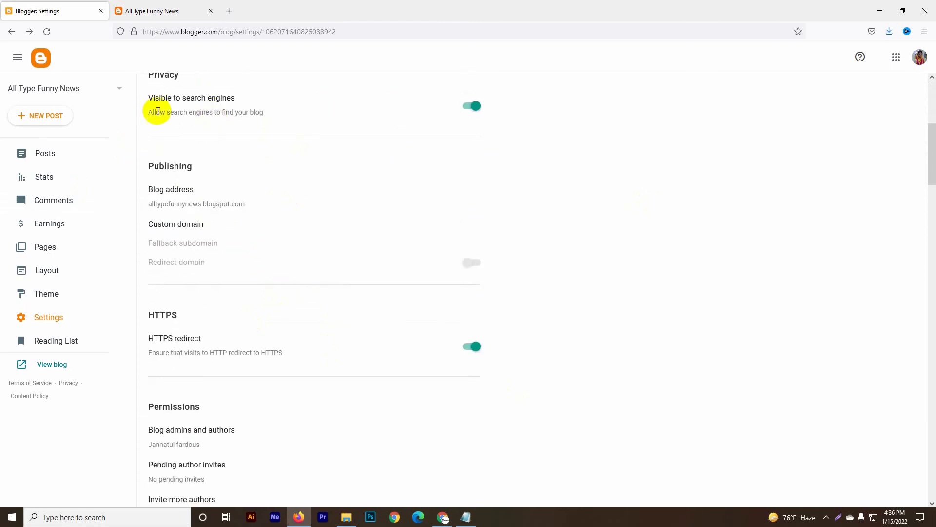
scroll(220, 182, "up", 2)
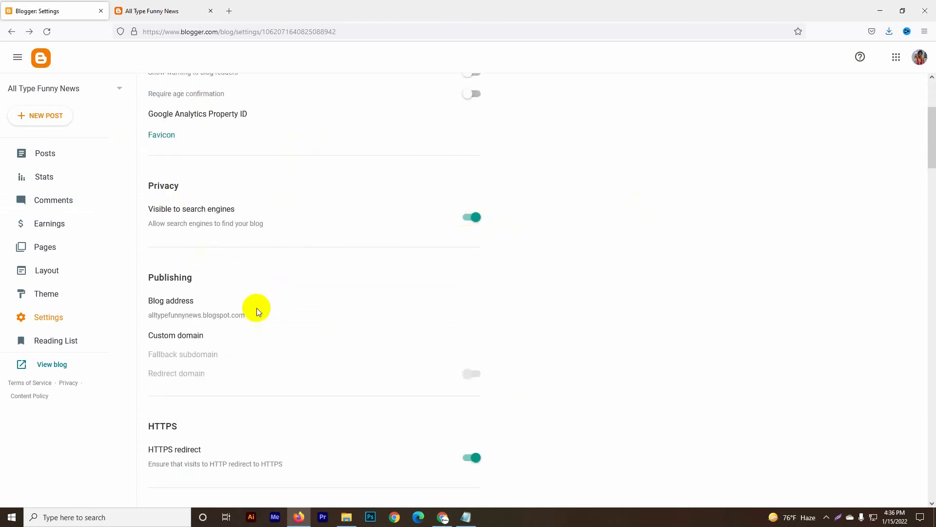
scroll(315, 309, "down", 3)
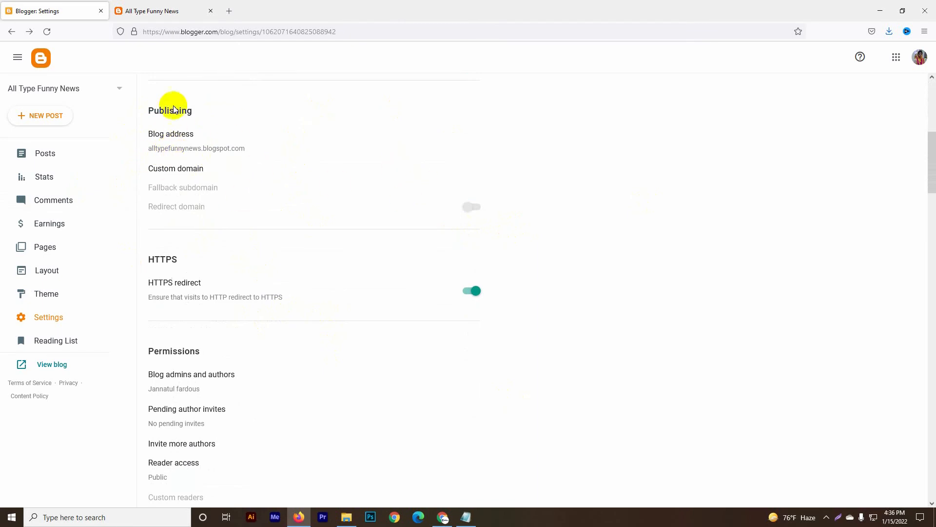
scroll(363, 259, "down", 1)
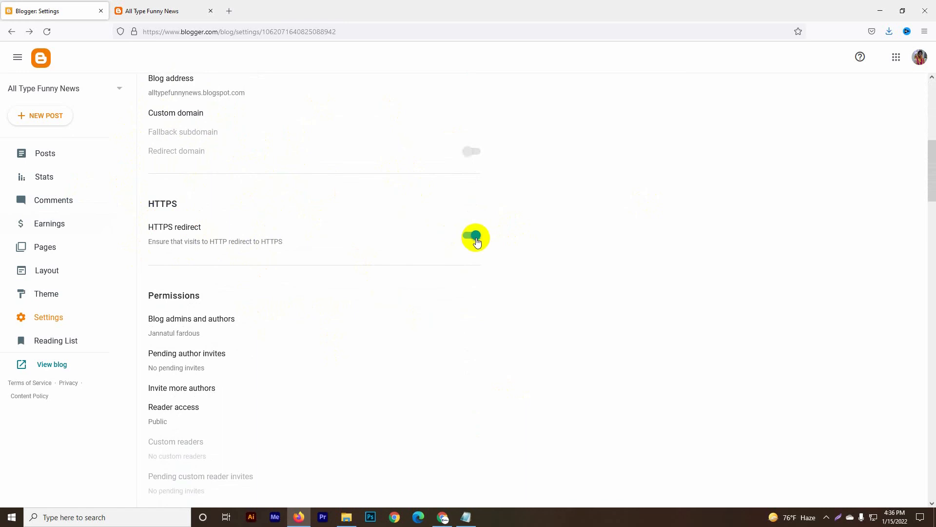
scroll(477, 243, "down", 5)
scroll(480, 244, "up", 3)
scroll(462, 288, "down", 1)
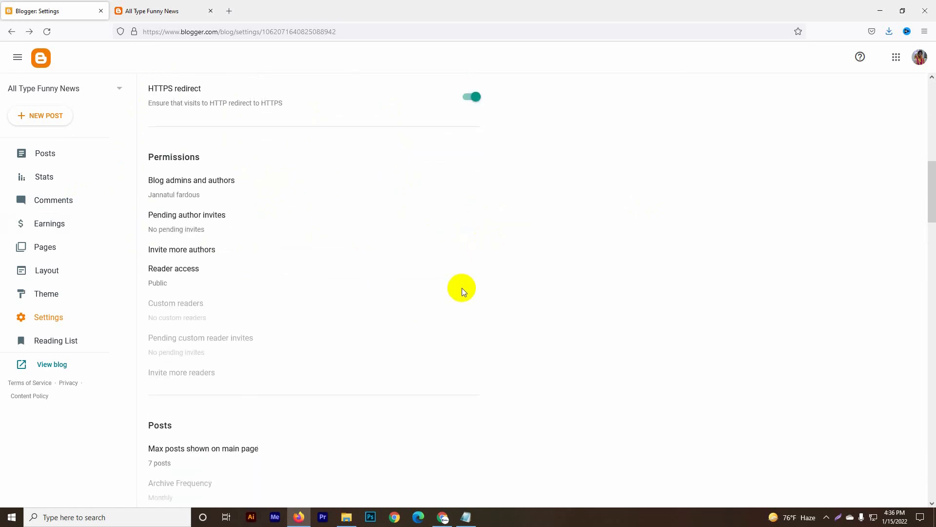
scroll(461, 288, "down", 5)
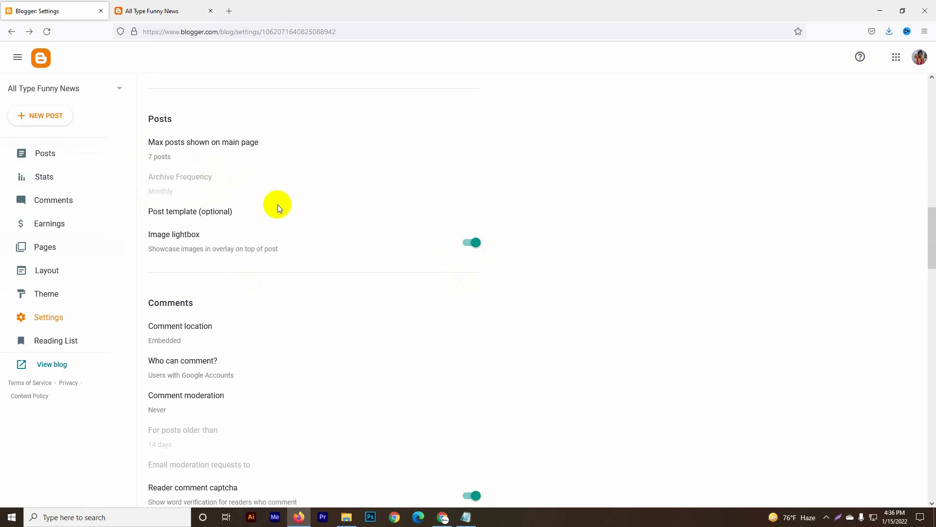
scroll(293, 217, "down", 3)
scroll(151, 119, "up", 2)
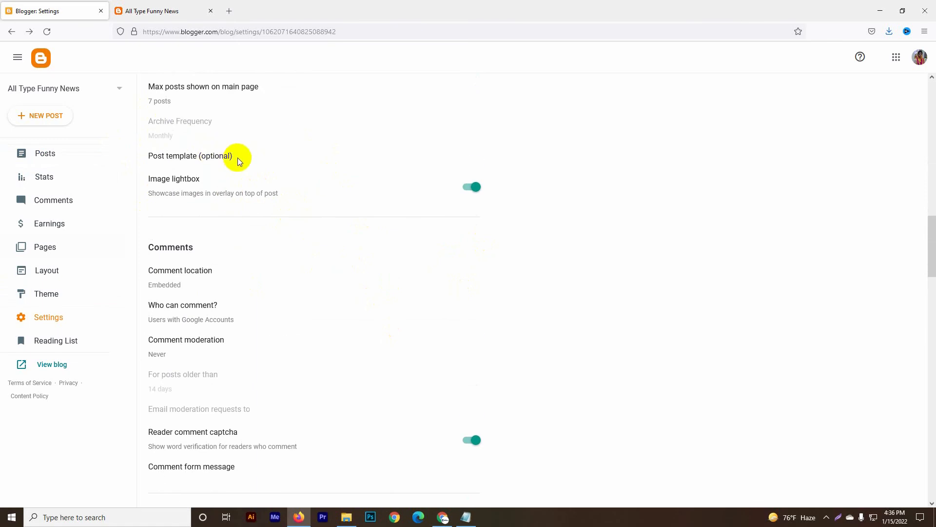
scroll(347, 352, "up", 2)
scroll(346, 349, "down", 8)
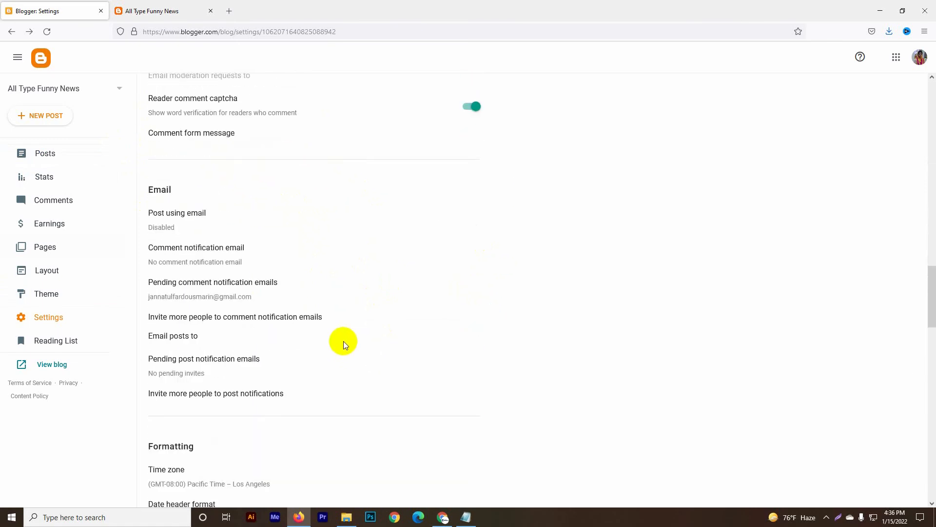
scroll(344, 341, "down", 4)
scroll(344, 341, "down", 4)
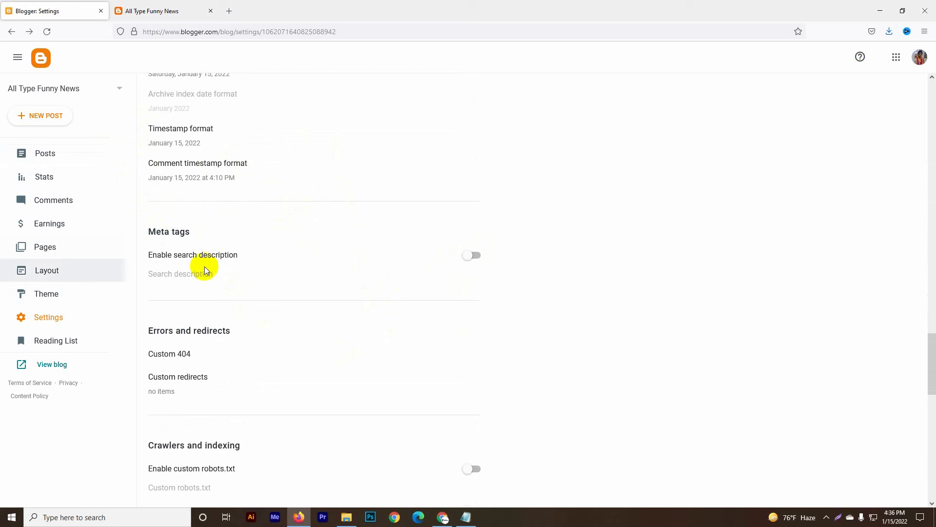
Enable the search description under the meta tags settings and save its text field empty
left_click(469, 257)
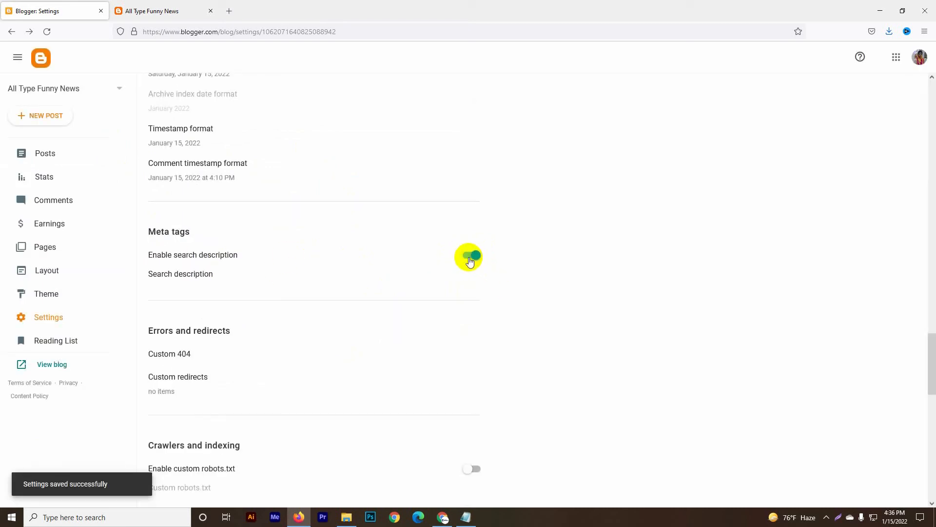
left_click(192, 276)
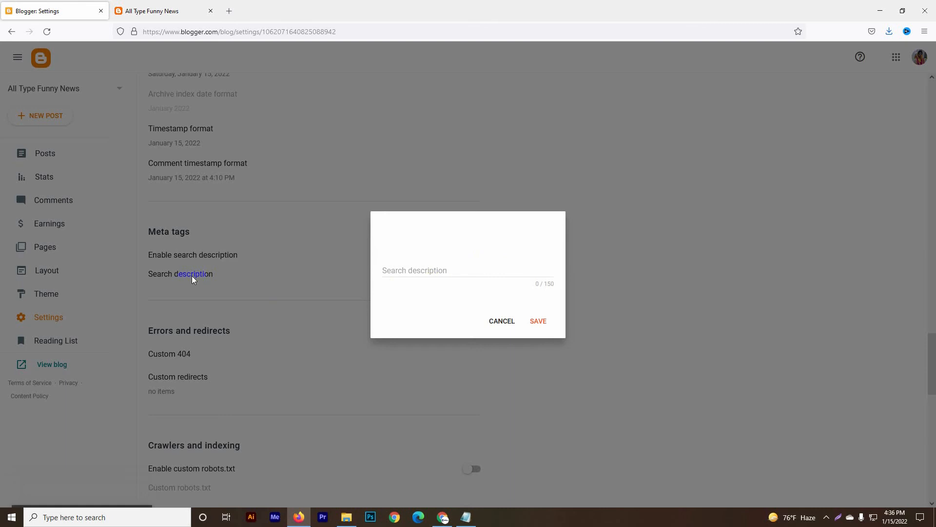
left_click(434, 265)
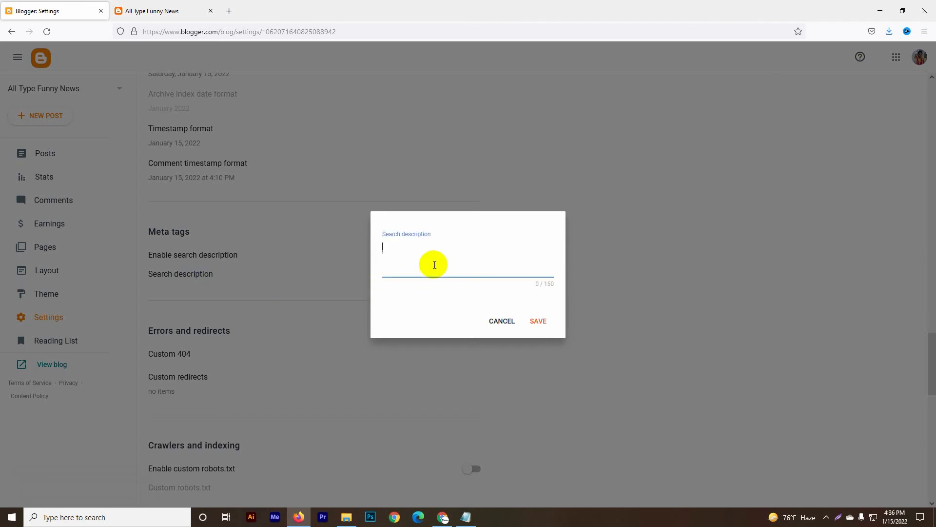
left_click(539, 322)
Enable custom robots.txt under crawlers and indexing and open the custom robots.txt field for editing
scroll(205, 386, "down", 3)
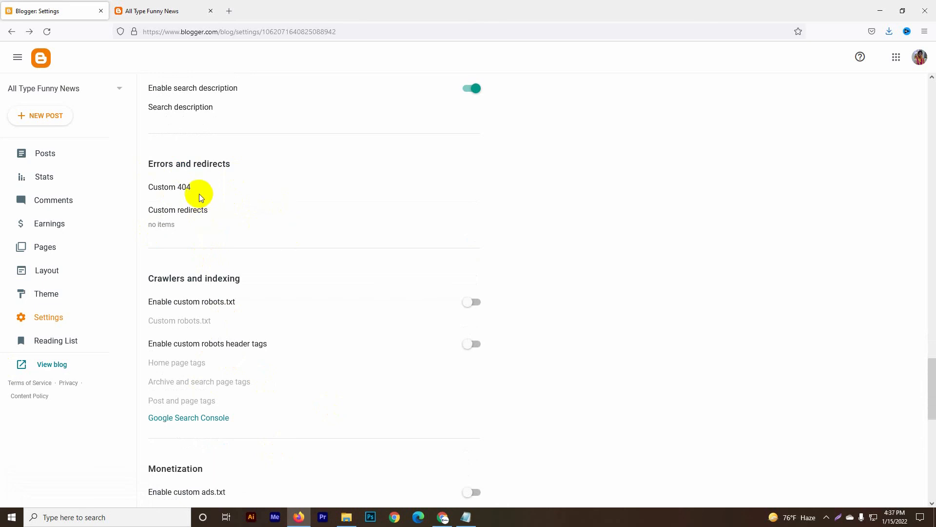
scroll(289, 264, "down", 2)
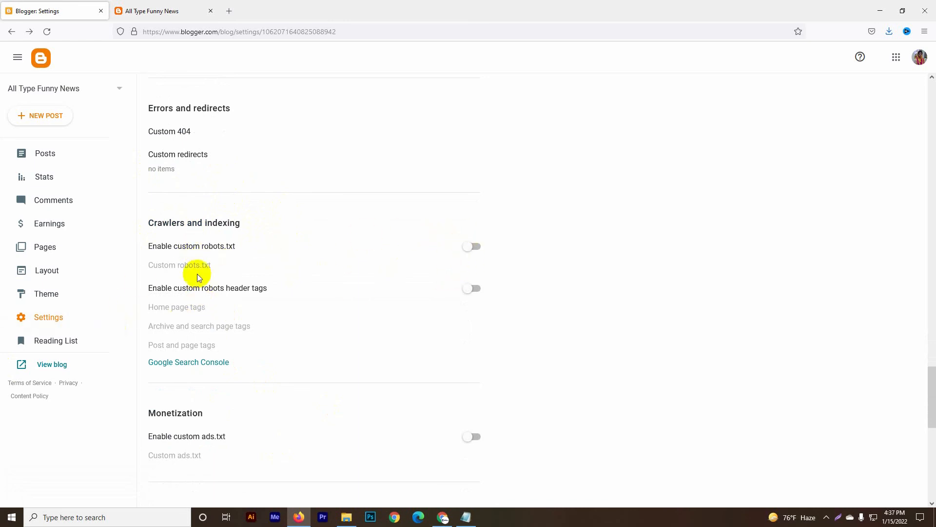
left_click(469, 246)
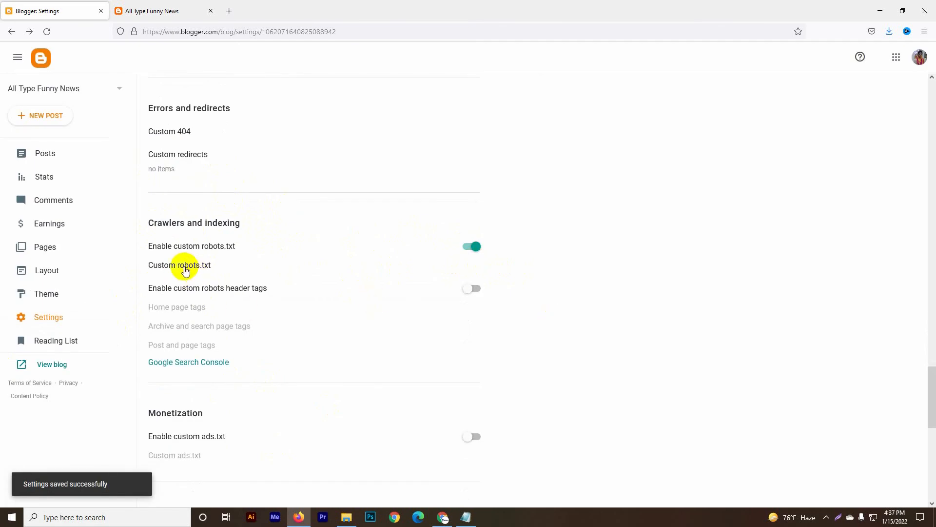
left_click(185, 268)
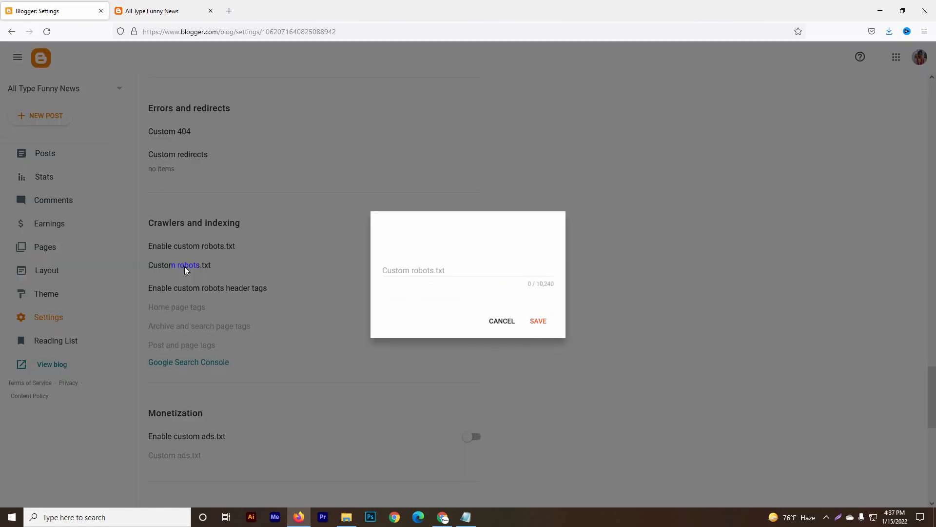
left_click(430, 270)
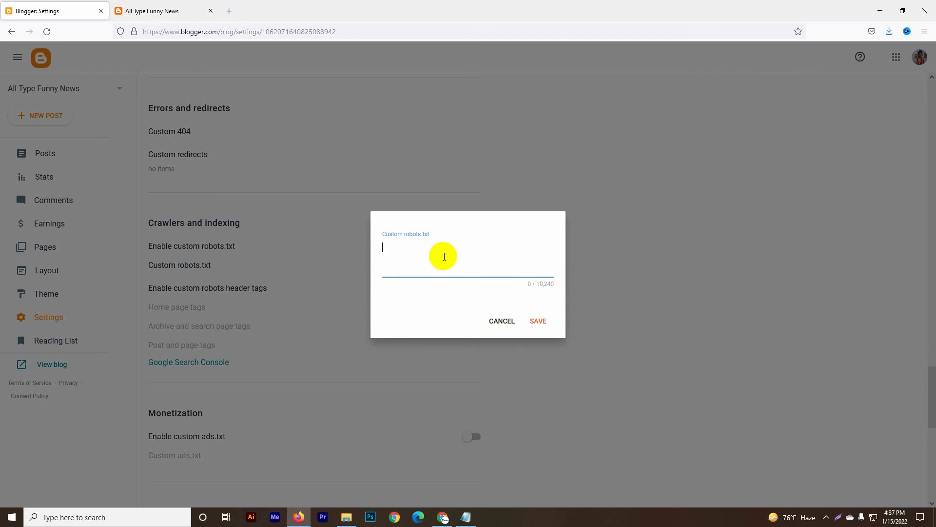
Search Google for "robot.txt file generator" in a new tab and open Sure Oak's Robots.txt File Generator
left_click(231, 12)
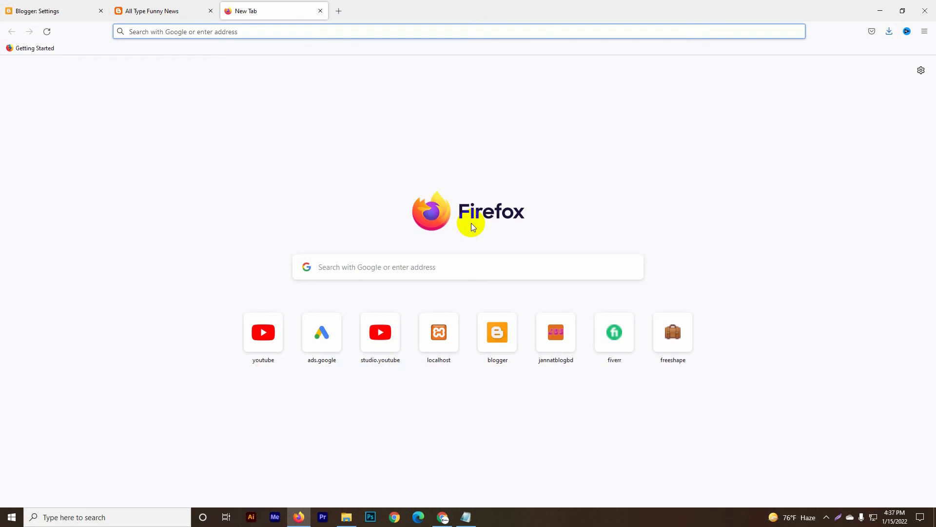
type("robot")
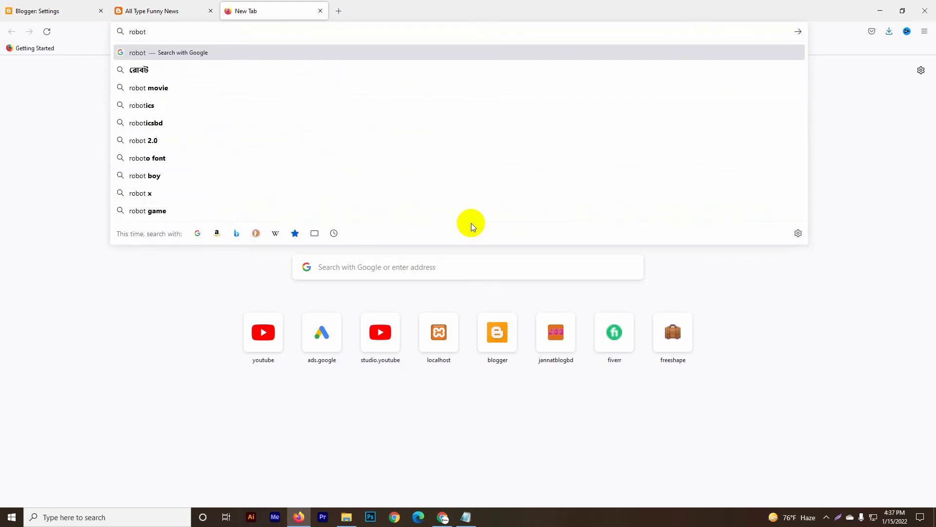
type(".txt f")
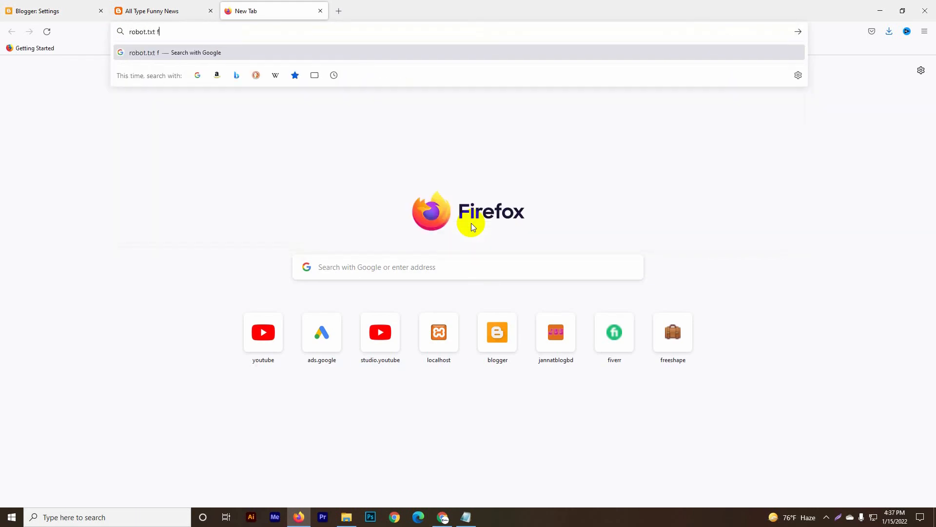
type("ile gene")
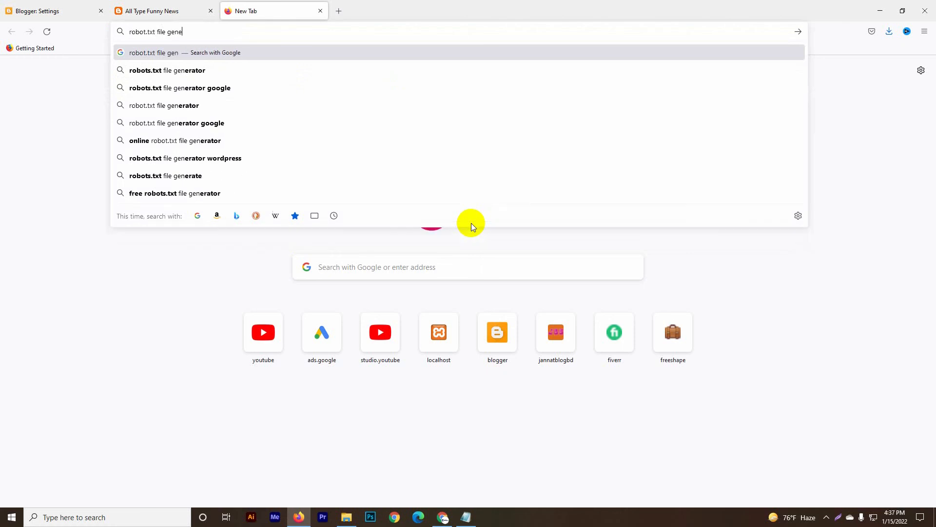
type("ratior")
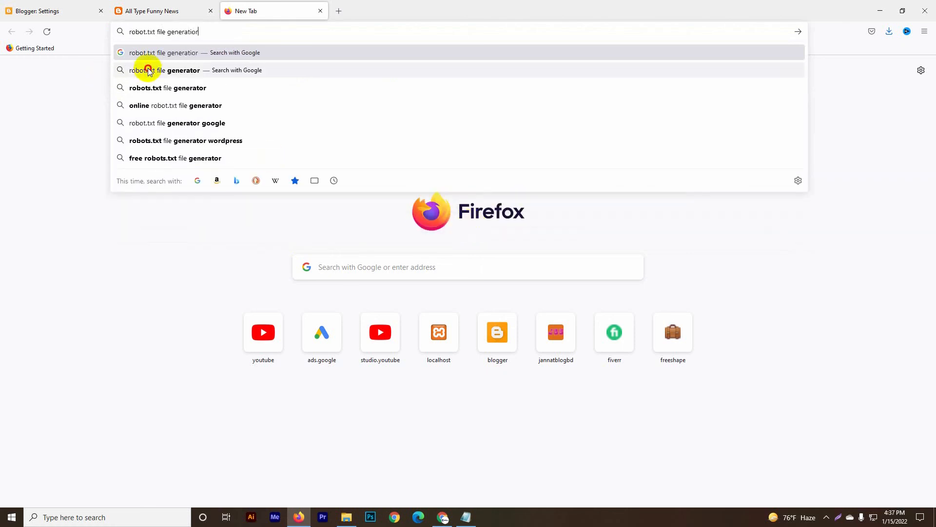
left_click(126, 70)
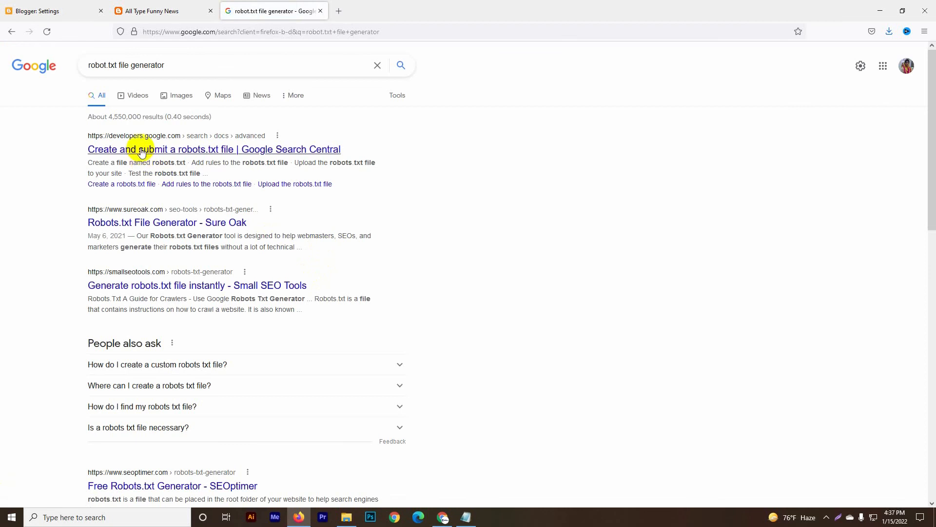
left_click(131, 222)
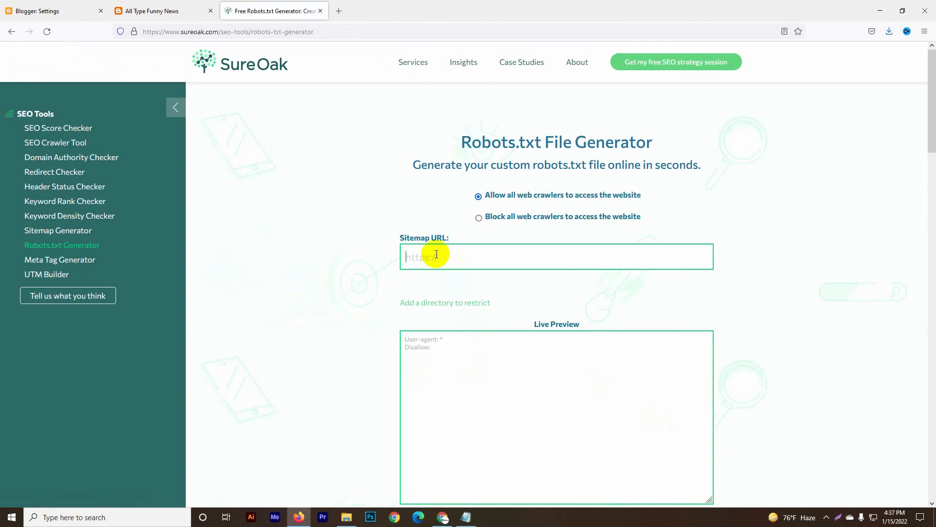
Examine the generator's sitemap URL field, crawler access options and live preview
left_click(437, 254)
scroll(468, 266, "down", 3)
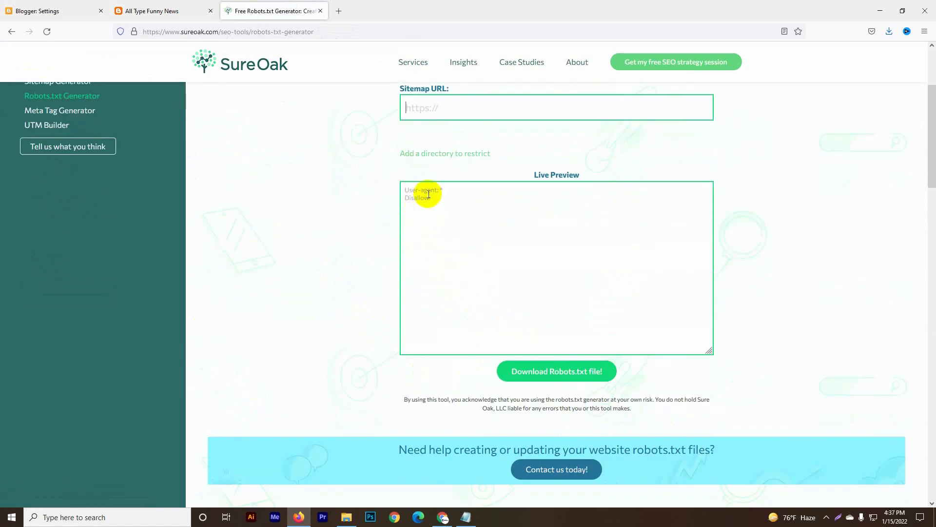
scroll(516, 258, "up", 2)
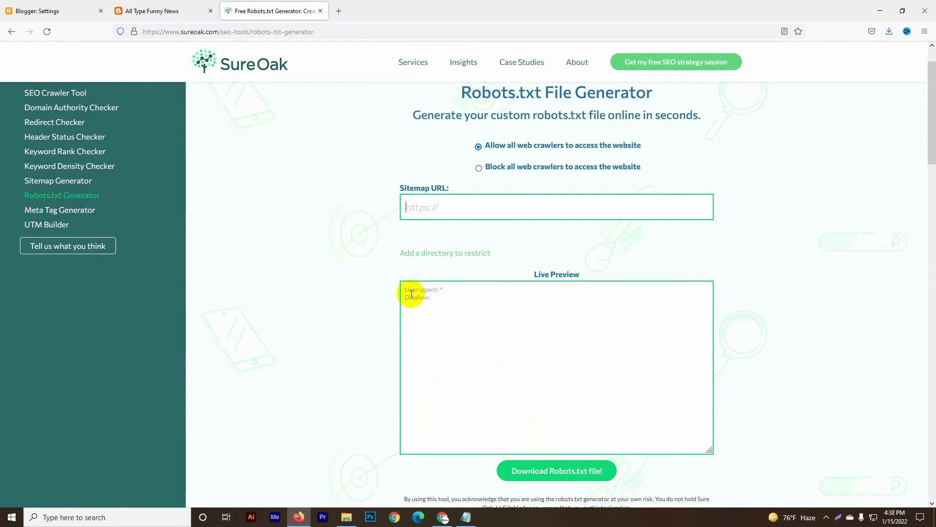
Copy the address of the All Type Funny News blog from its open page and return to the robots.txt generator
left_click(125, 10)
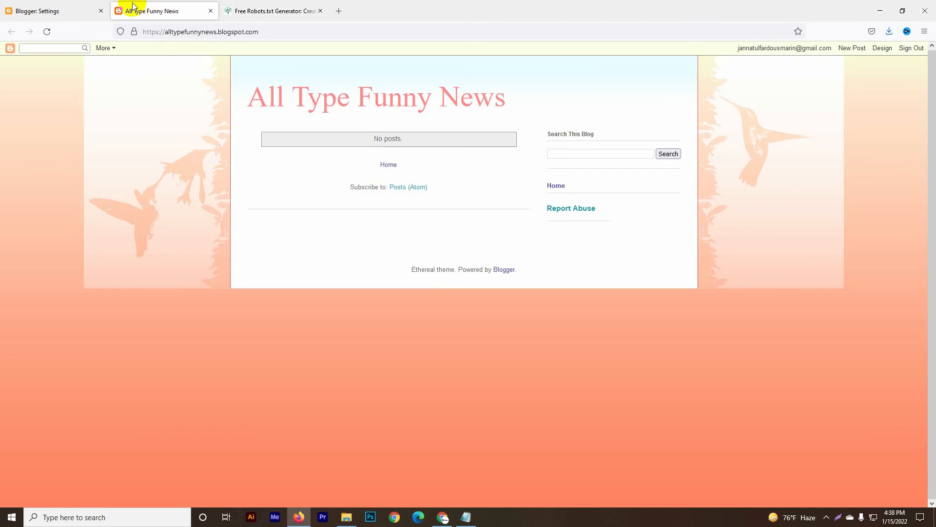
left_click(278, 31)
right_click(279, 30)
left_click(309, 83)
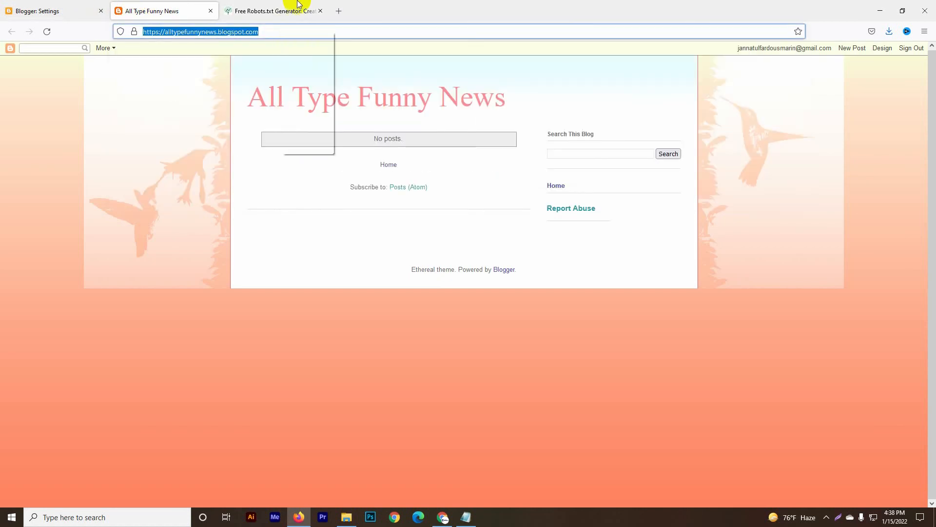
left_click(299, 6)
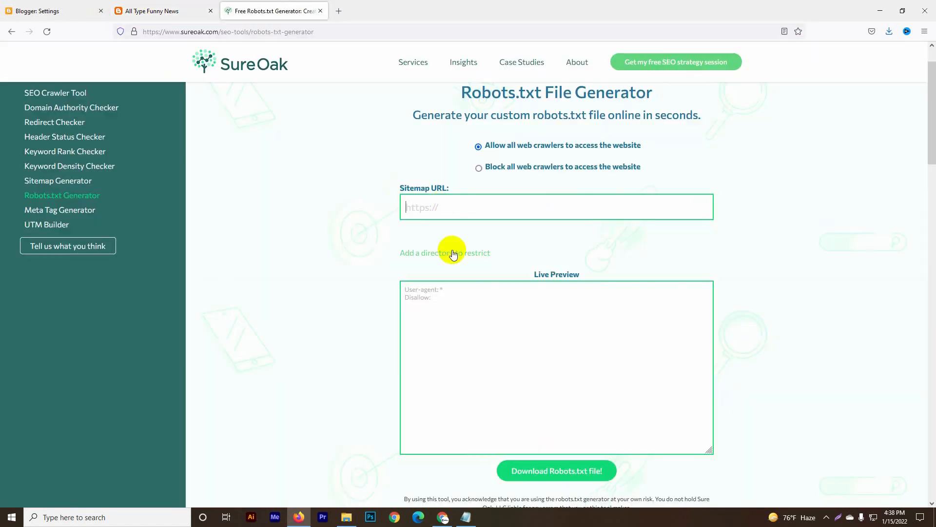
left_click(443, 207)
key("ctrl+v")
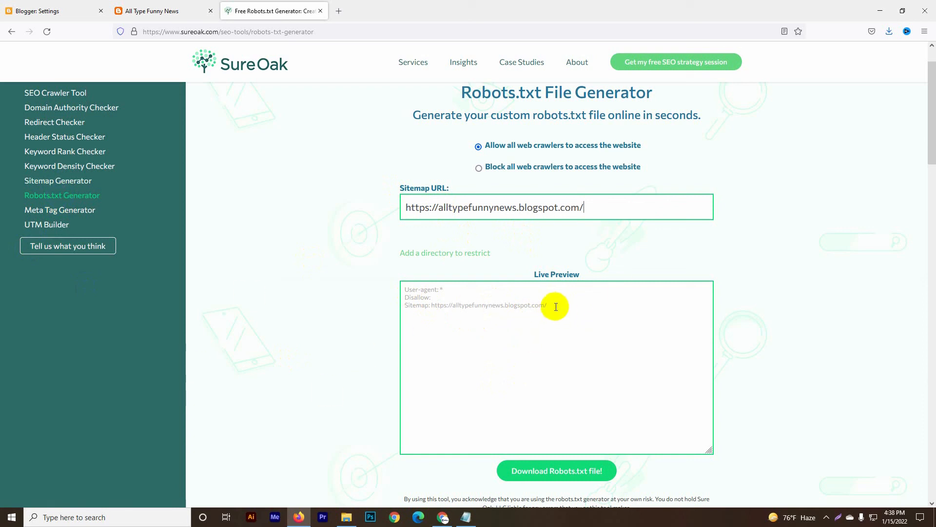
left_click_drag(554, 305, 360, 275)
right_click(423, 297)
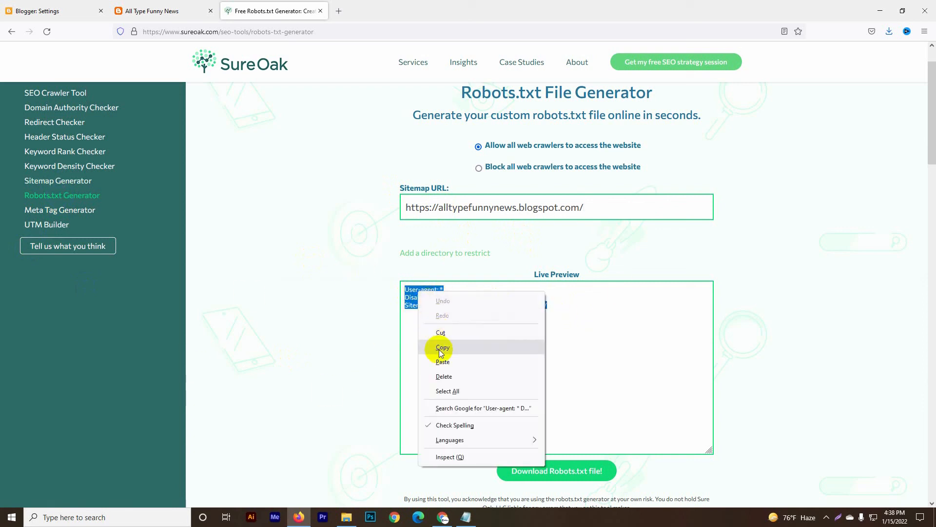
left_click(429, 345)
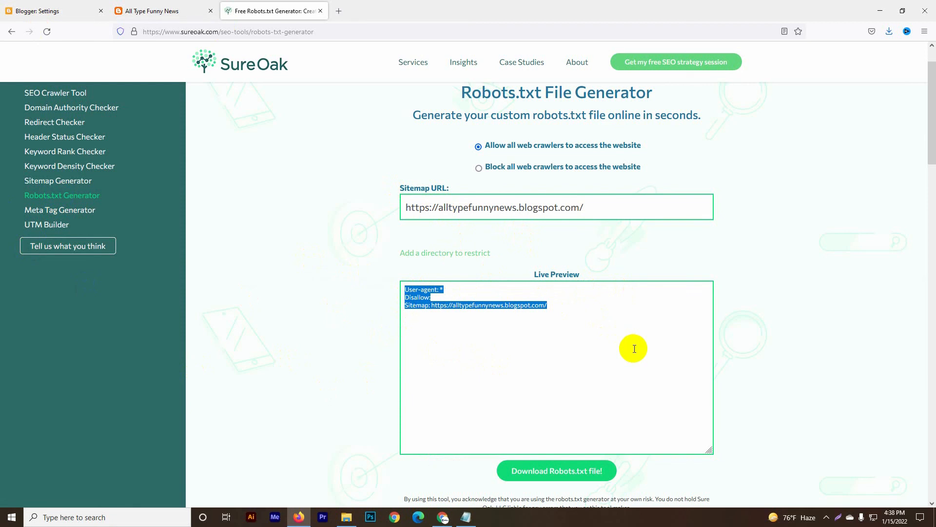
scroll(635, 348, "up", 1)
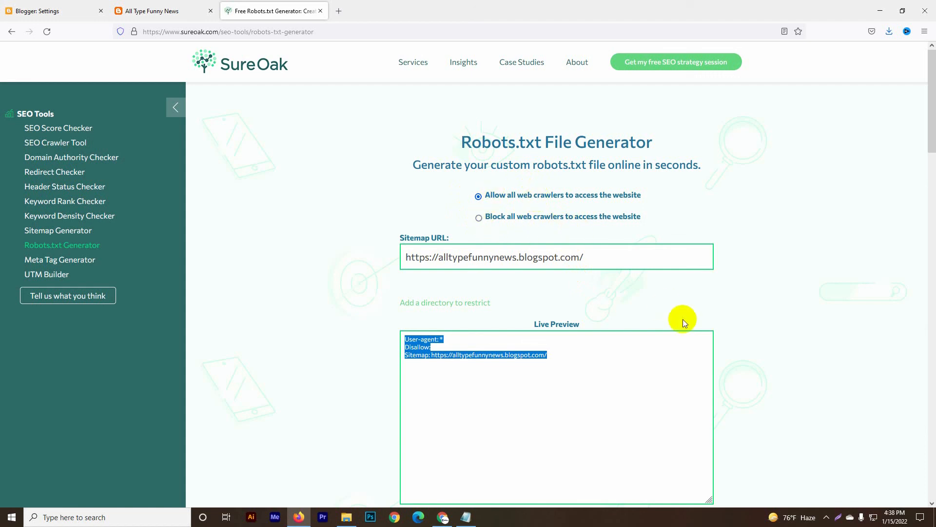
scroll(436, 432, "down", 4)
scroll(436, 433, "up", 1)
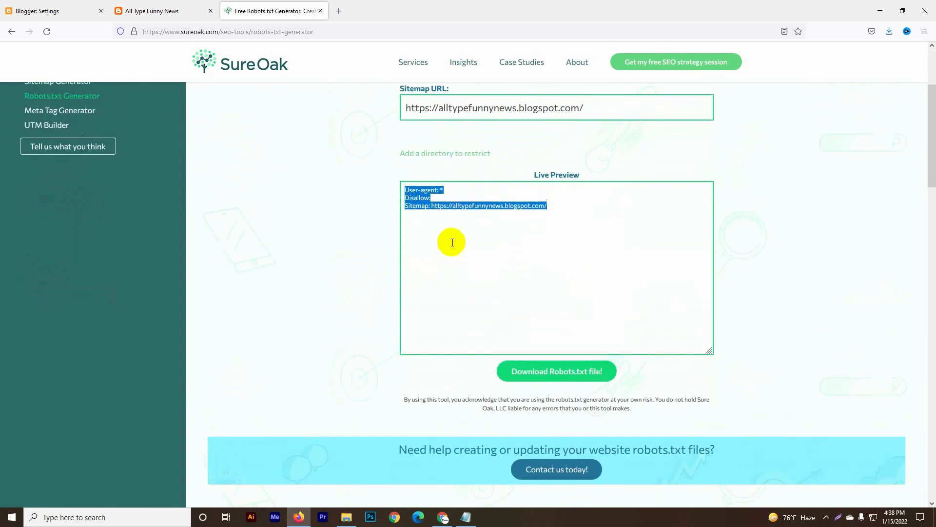
right_click(415, 206)
left_click(443, 262)
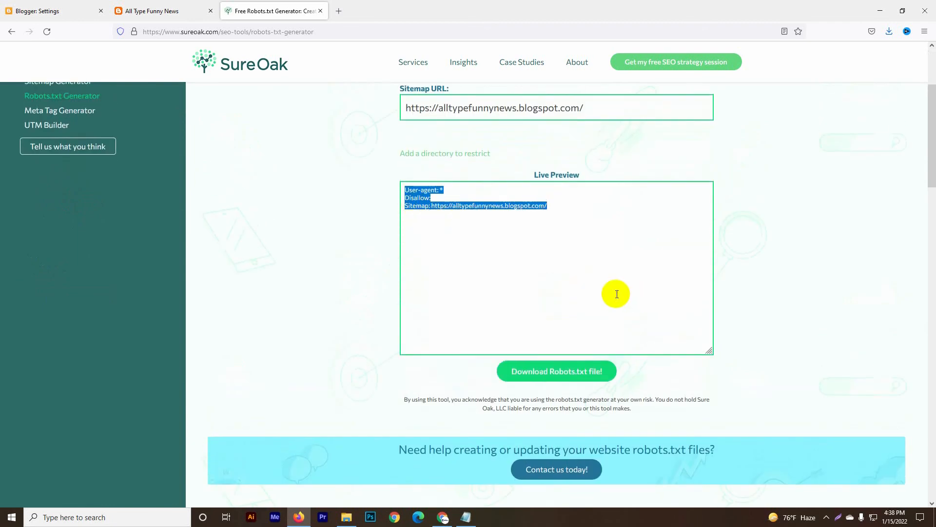
left_click(617, 293)
Try the copied robots.txt lines in Blogger's custom robots.txt field, clear them and cancel the dialog
left_click(2, 11)
left_click(404, 251)
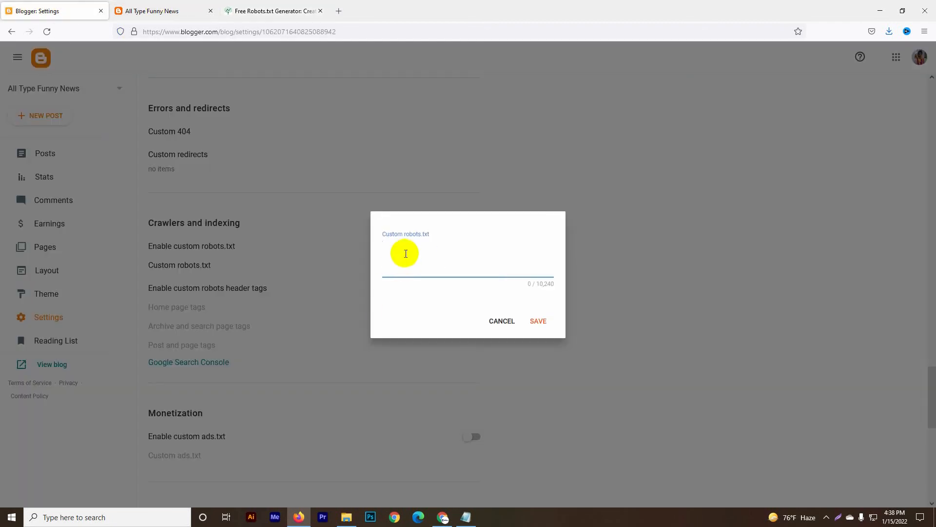
key("ctrl+v")
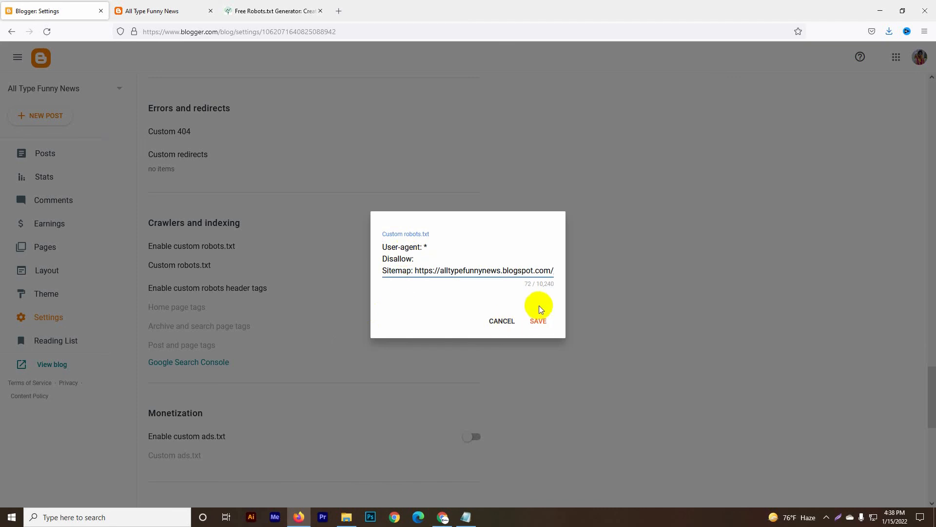
left_click_drag(555, 270, 382, 246)
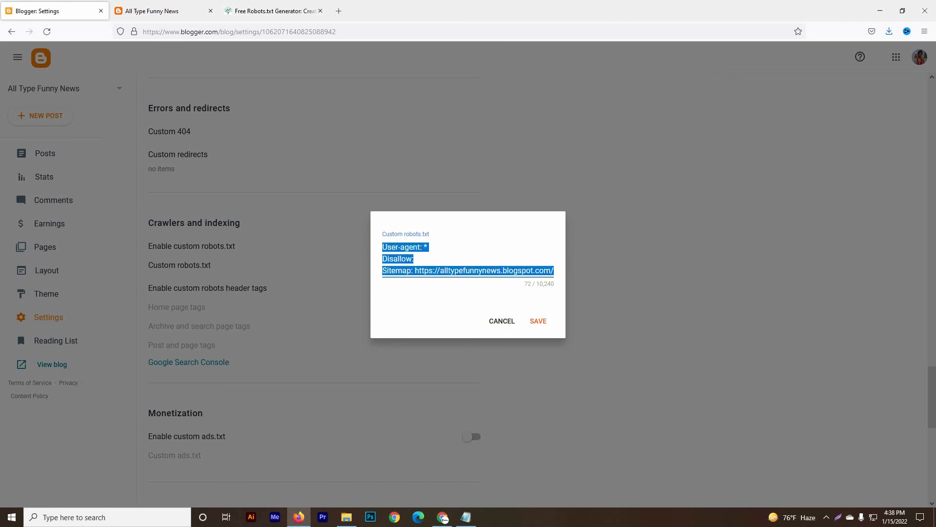
key("BackSpace")
left_click(502, 320)
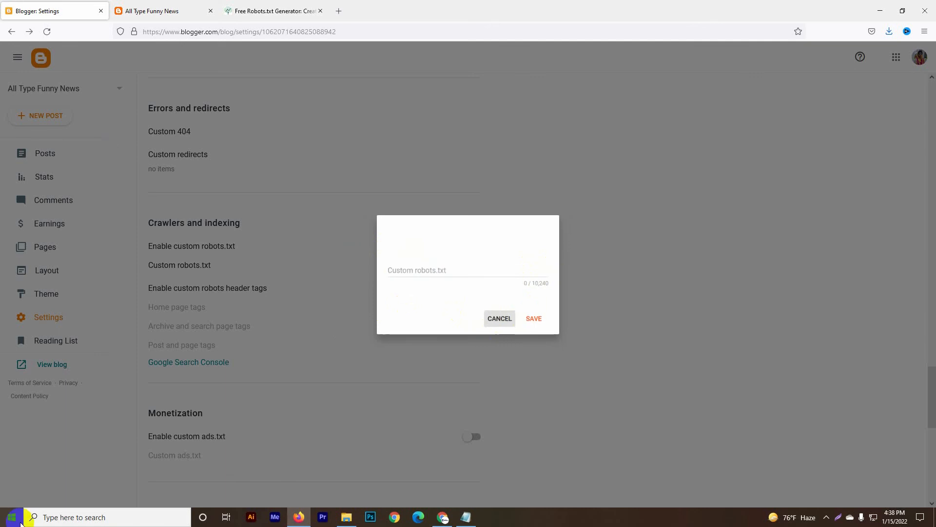
Enable custom robots header tags and try the all and noodp tags for the home page, leaving the dialog without saving
scroll(322, 420, "down", 2)
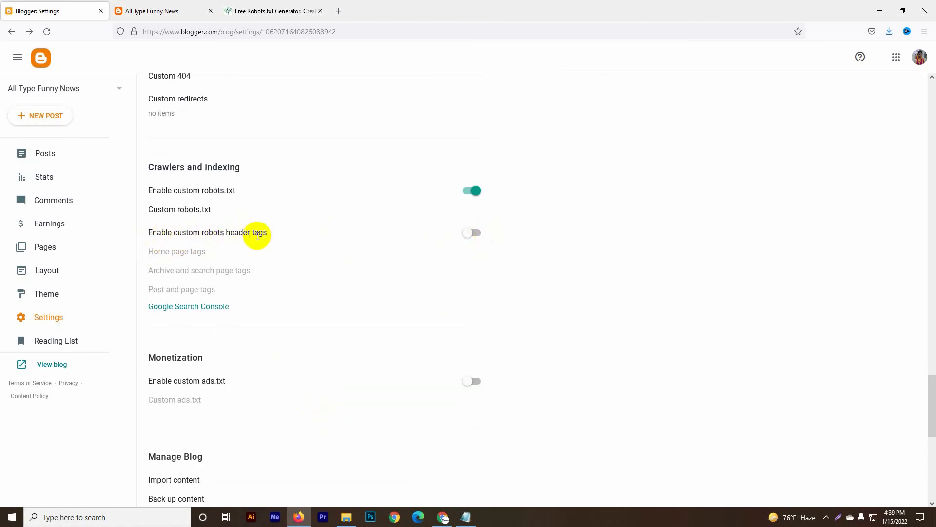
left_click(472, 234)
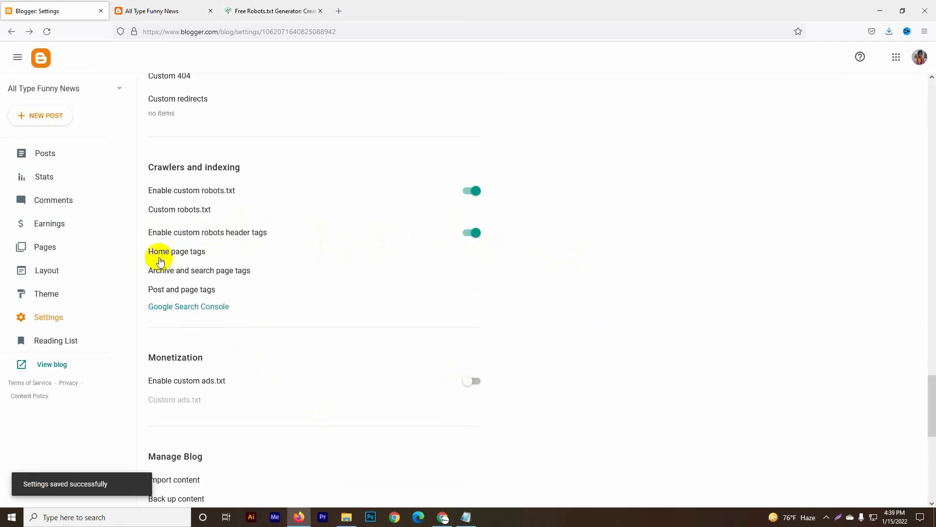
left_click(184, 253)
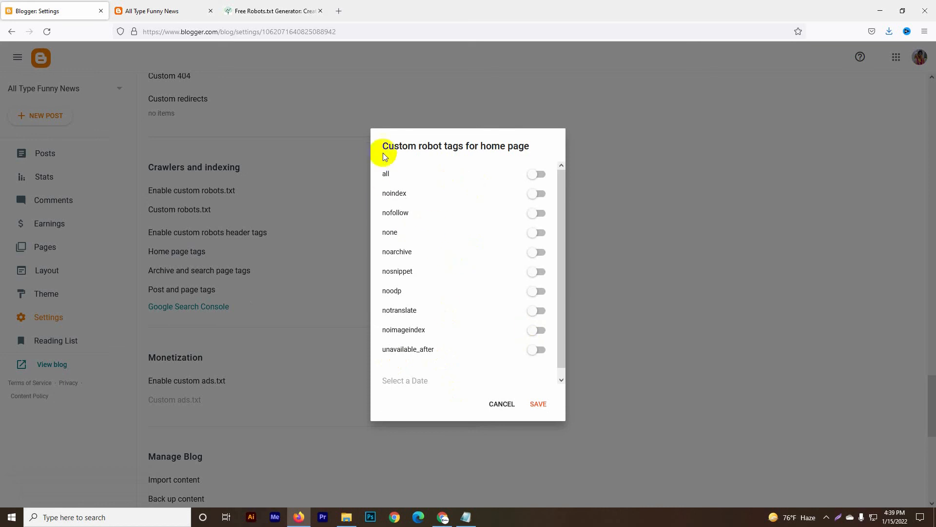
left_click(536, 175)
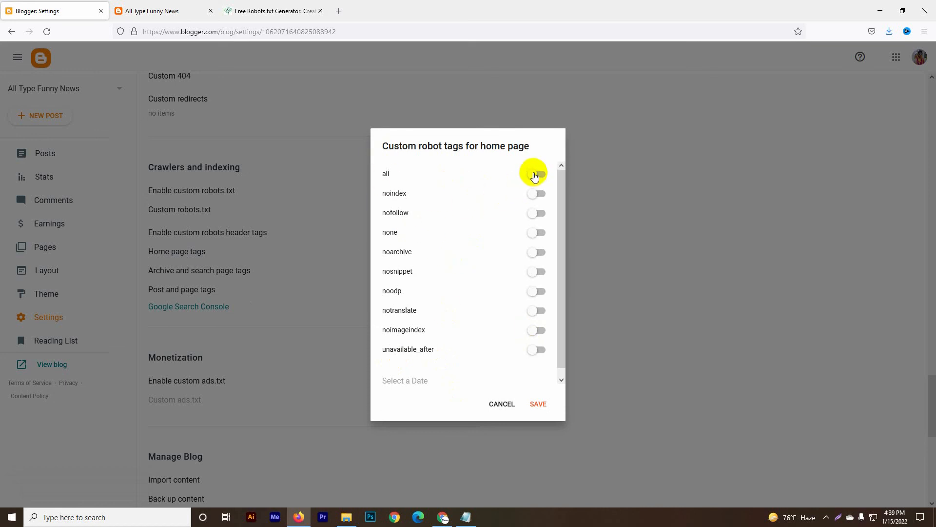
left_click(532, 296)
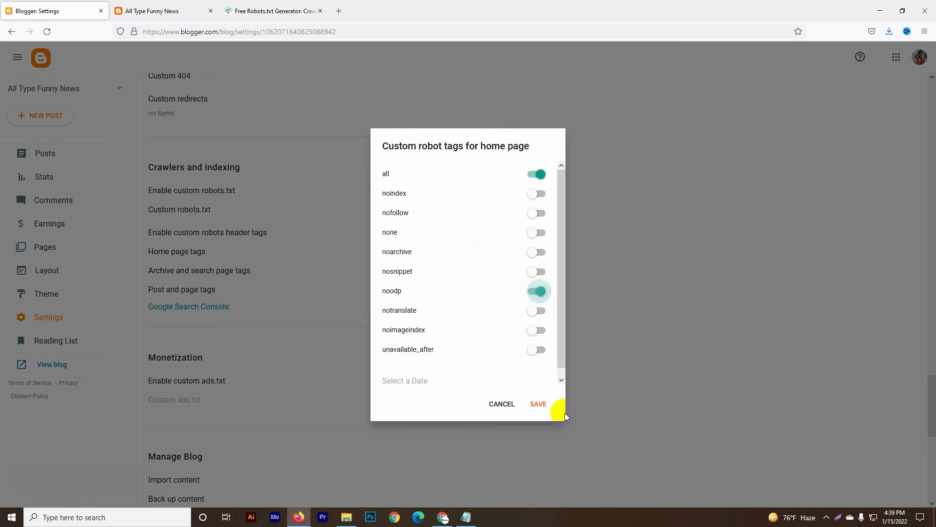
left_click(511, 408)
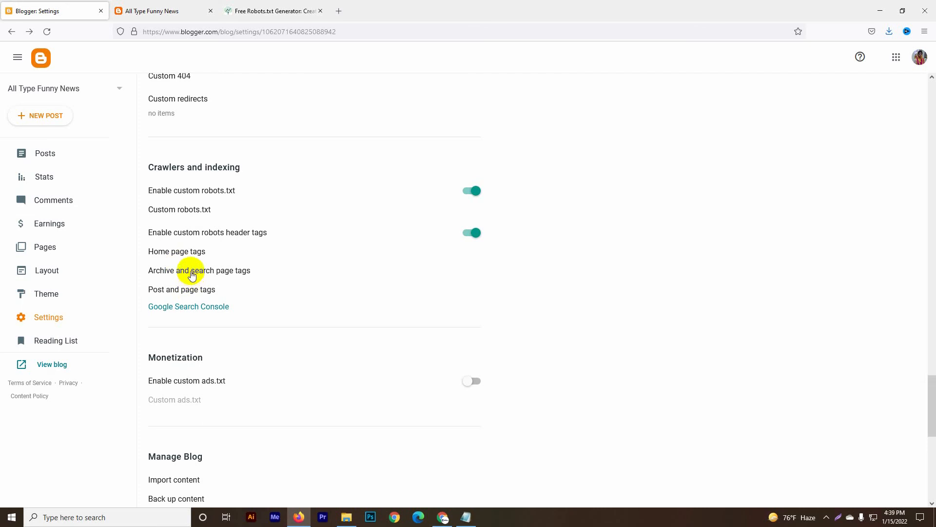
Try the noindex and noodp robot tags for archive and search pages, and cancel the dialog
left_click(192, 271)
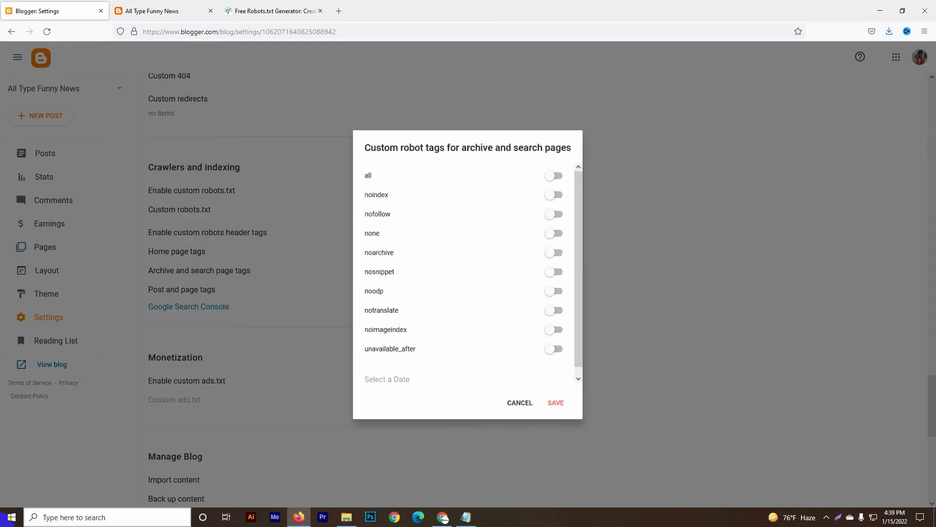
left_click(552, 195)
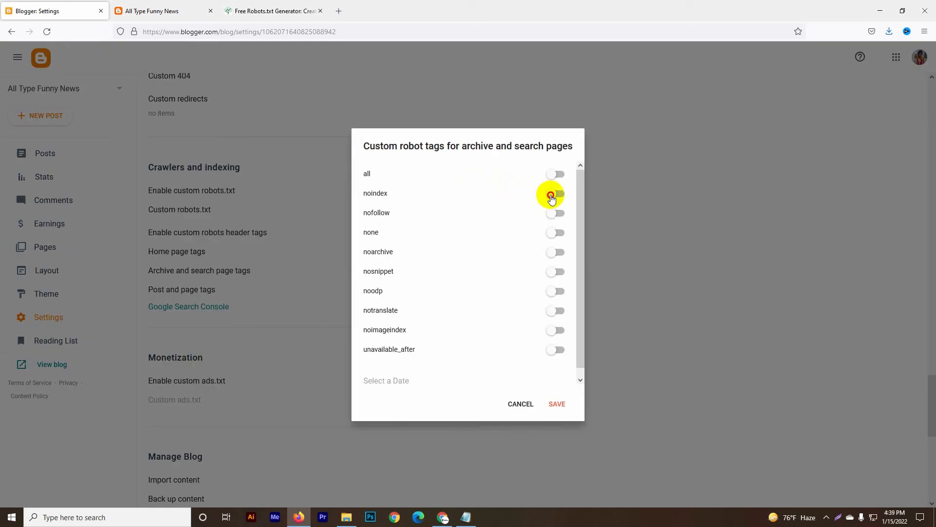
left_click(555, 293)
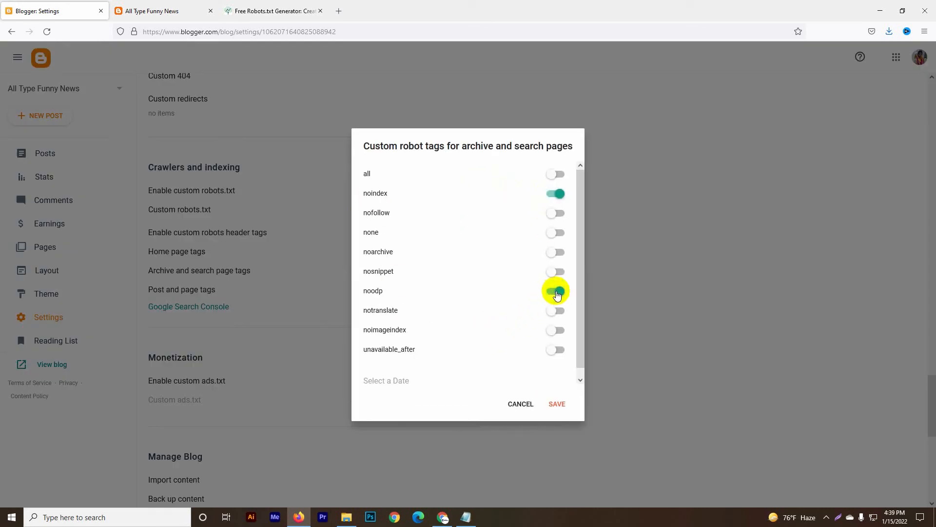
left_click(529, 404)
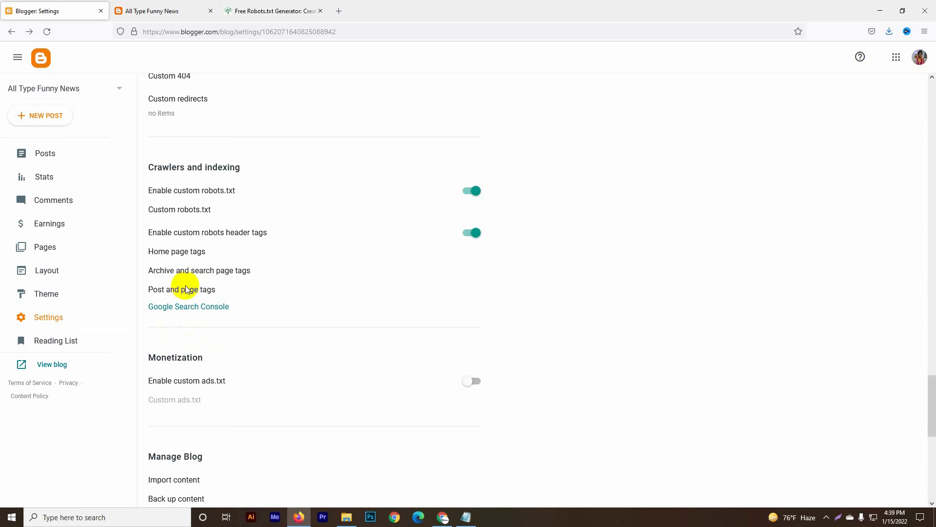
Try the all and noodp robot tags for posts and pages, and cancel the dialog
left_click(185, 289)
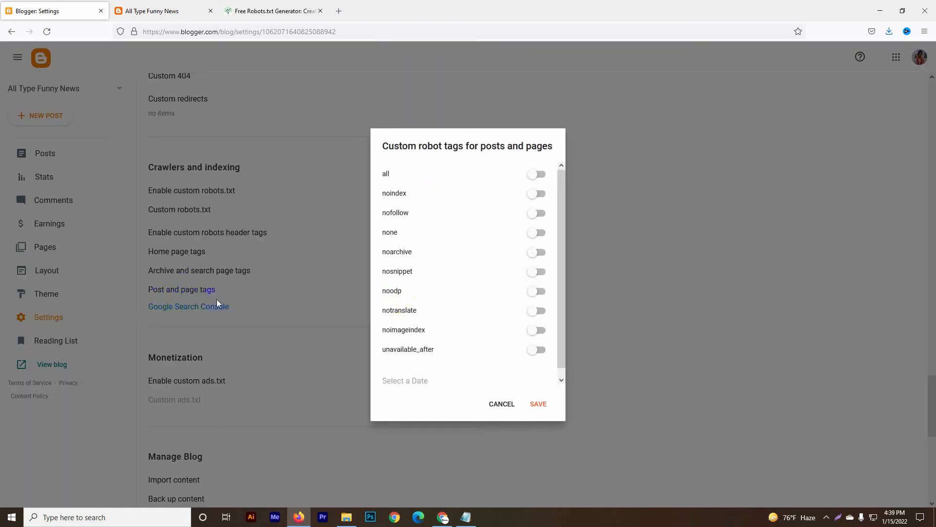
left_click(534, 177)
left_click(532, 293)
left_click(498, 409)
Enable custom ads.txt under monetization, open its text field and cancel without entering anything
scroll(238, 362, "down", 5)
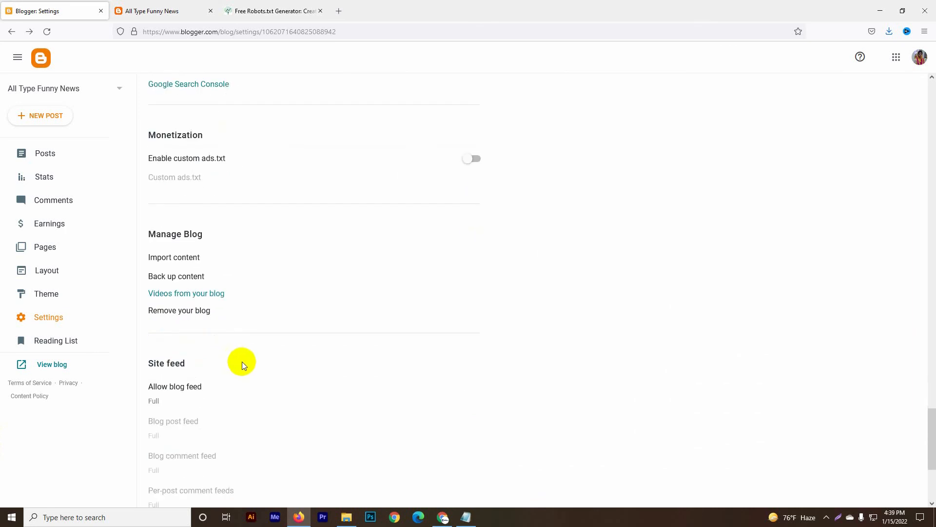
scroll(242, 362, "up", 2)
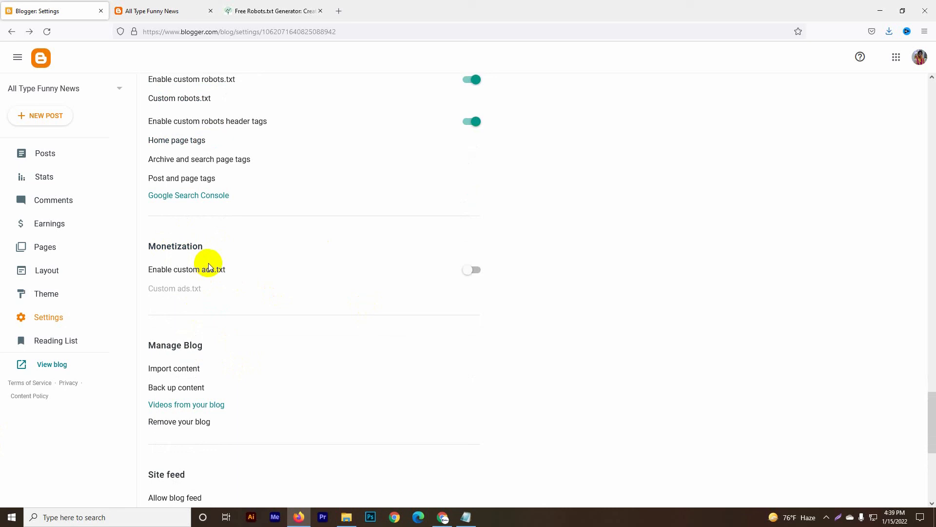
left_click(472, 270)
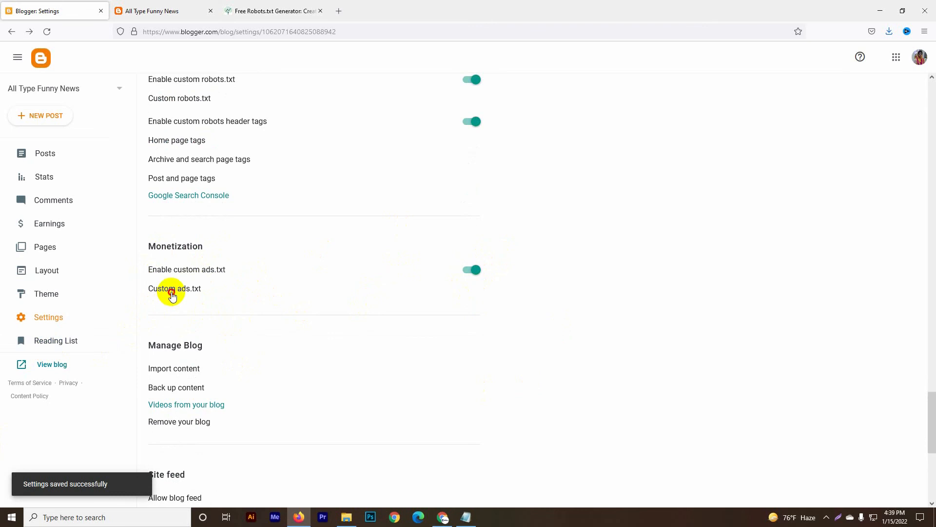
left_click(172, 292)
left_click(435, 277)
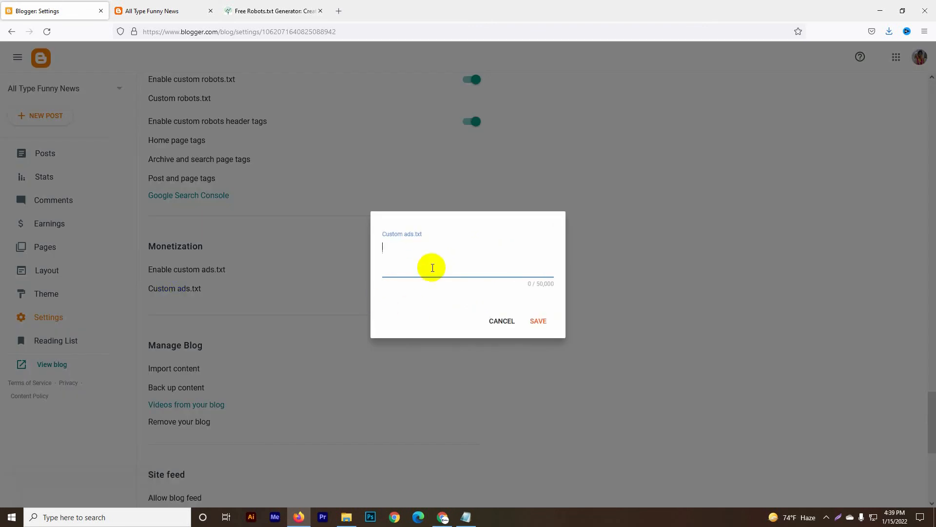
left_click(497, 330)
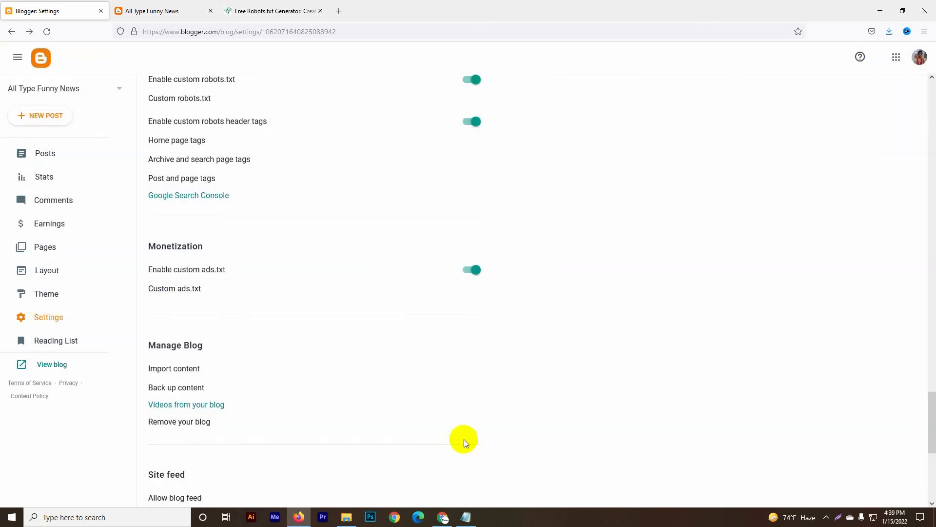
Review the site feed and general settings and the remaining blog settings up to the basic section
scroll(464, 439, "down", 6)
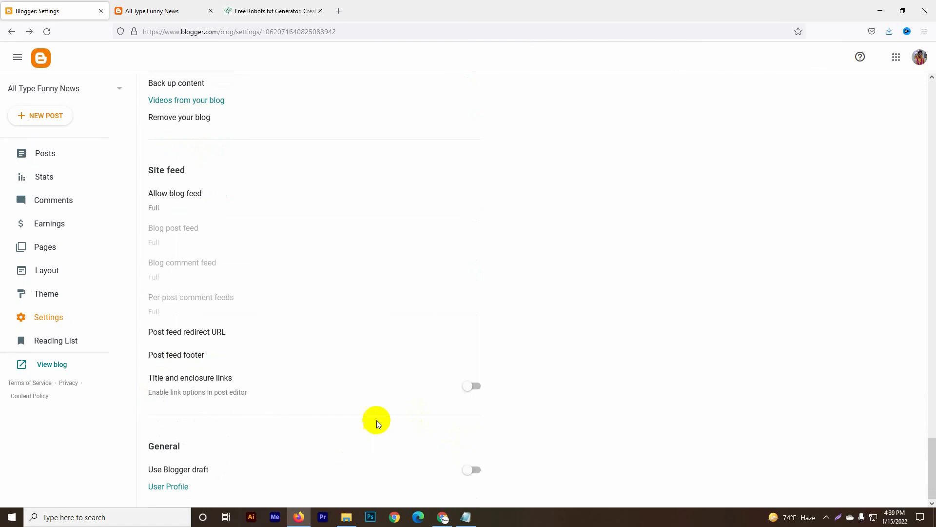
scroll(591, 411, "up", 2)
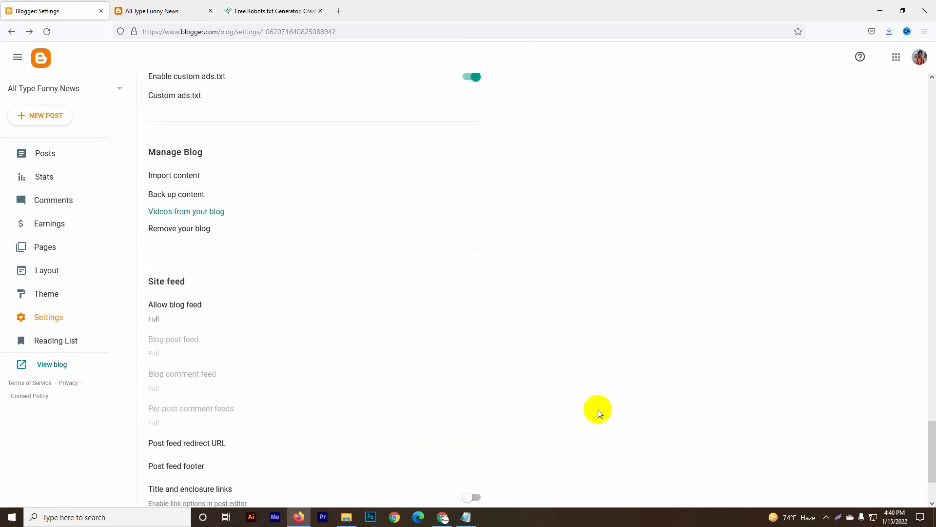
scroll(598, 409, "down", 2)
scroll(599, 411, "up", 7)
scroll(610, 428, "up", 18)
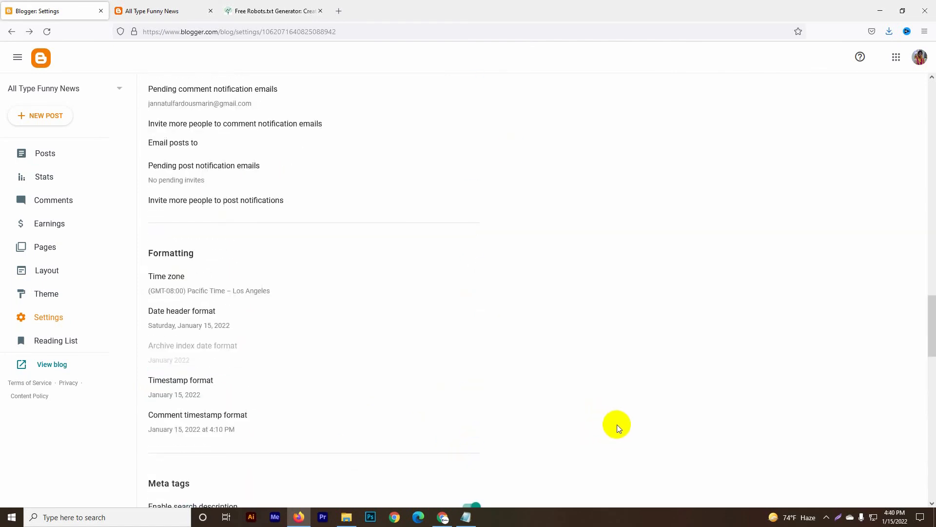
scroll(282, 279, "up", 20)
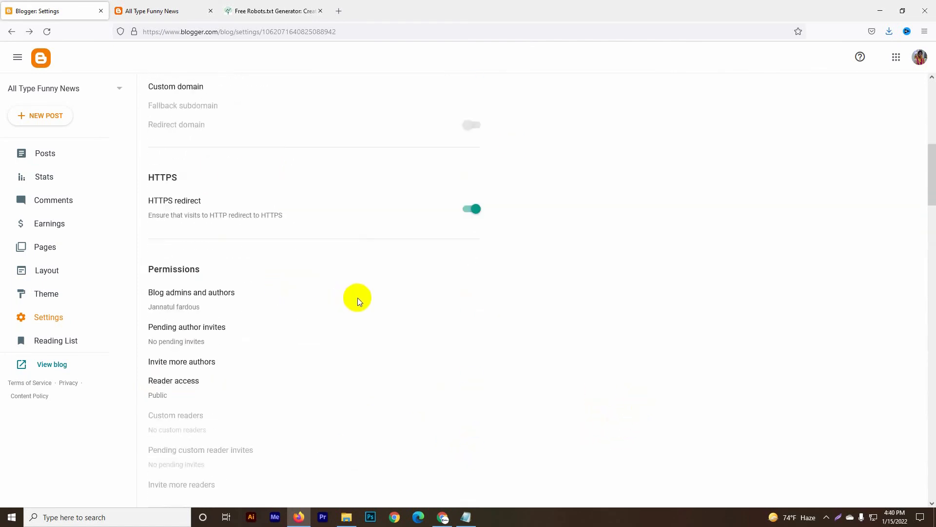
scroll(365, 306, "up", 2)
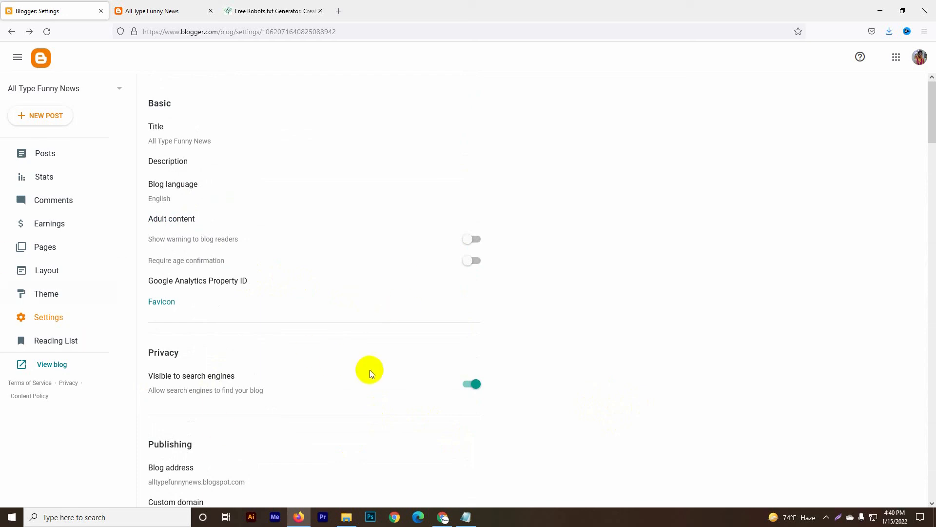
Start a new blank post from the posts list and return to the list, leaving it untitled
left_click(51, 153)
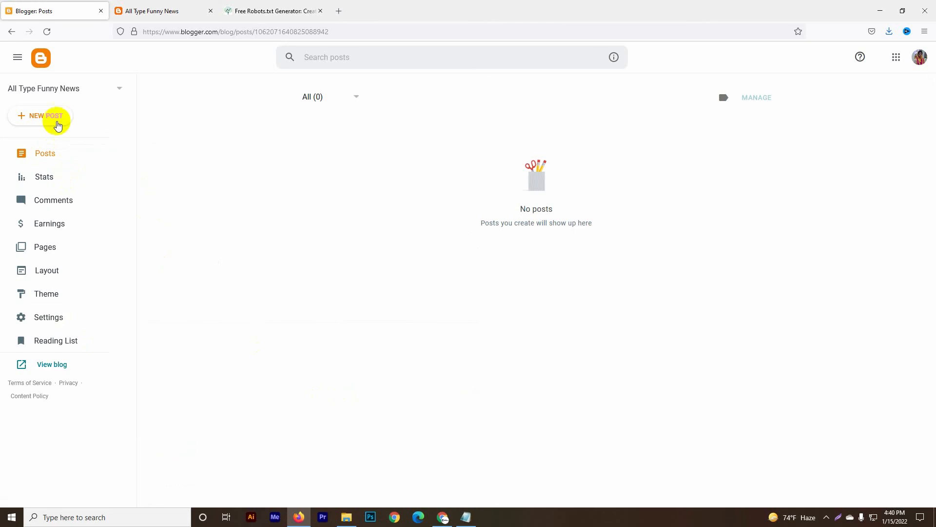
left_click(49, 119)
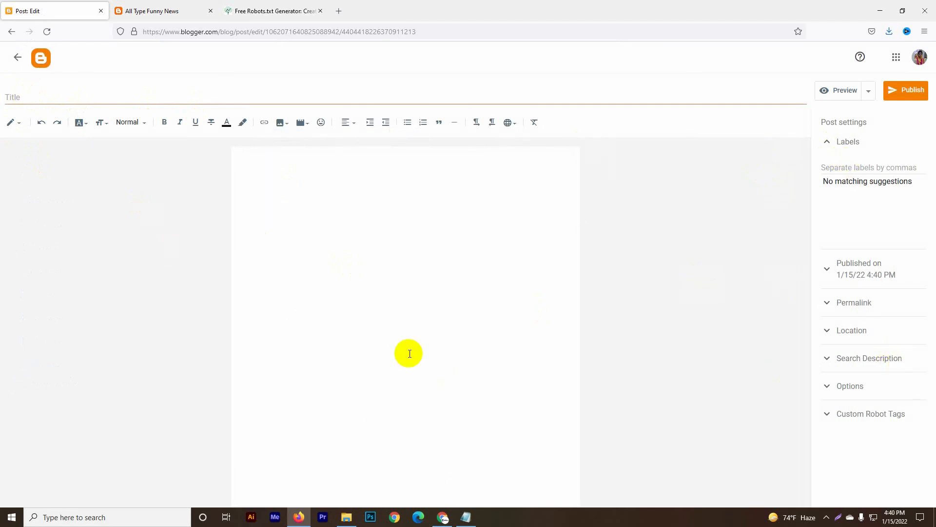
left_click(17, 57)
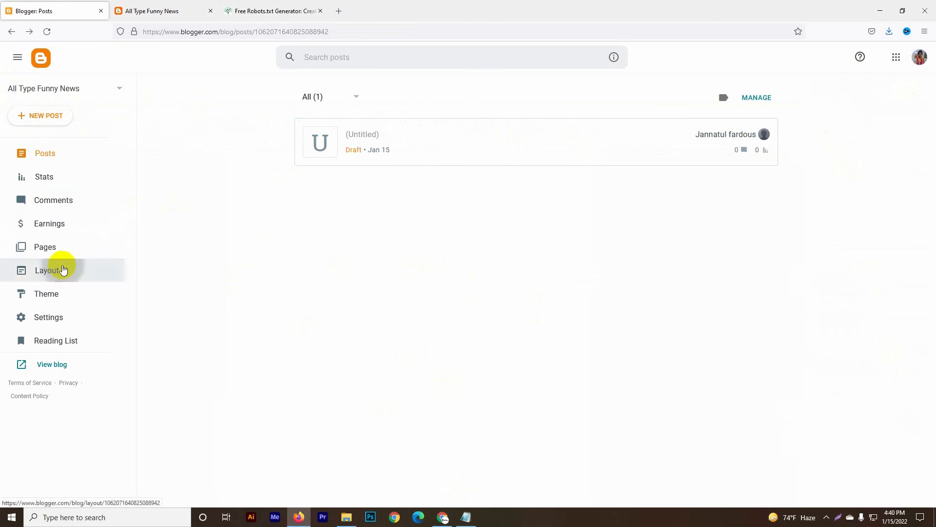
Open the blog layout and examine its navbar, header, cross-column, main and sidebar gadget sections
left_click(64, 269)
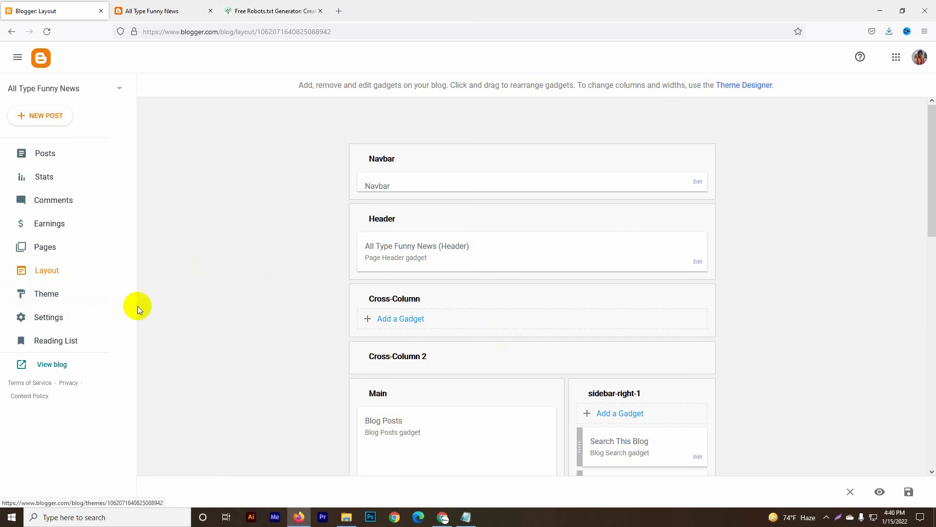
scroll(502, 344, "down", 5)
scroll(585, 356, "up", 5)
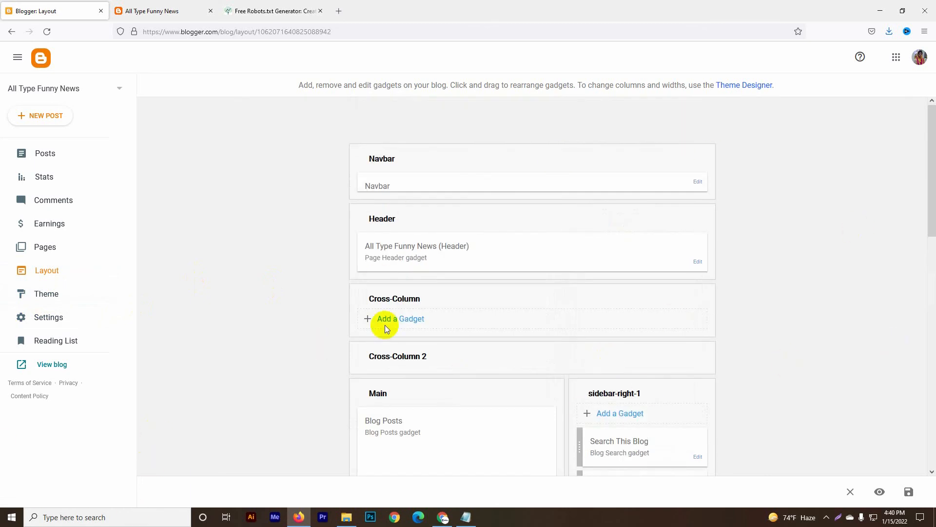
scroll(417, 278, "down", 5)
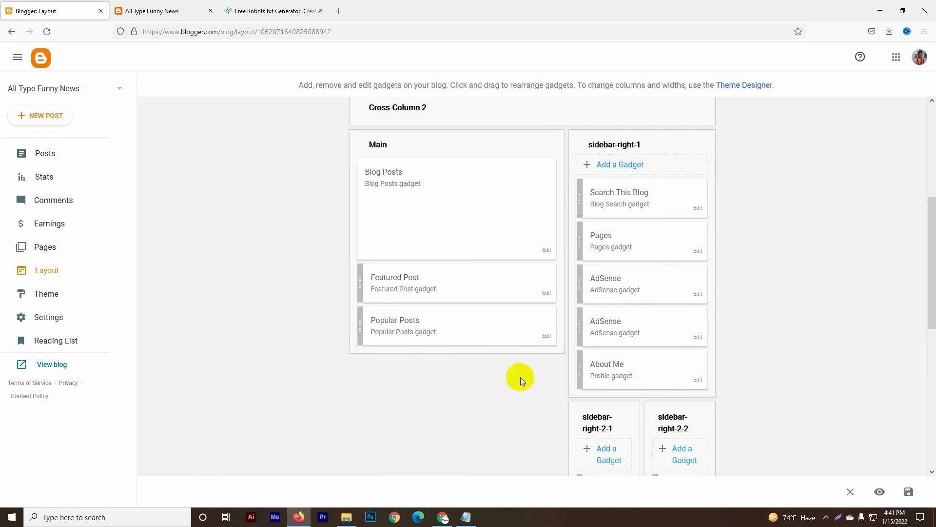
scroll(523, 378, "up", 4)
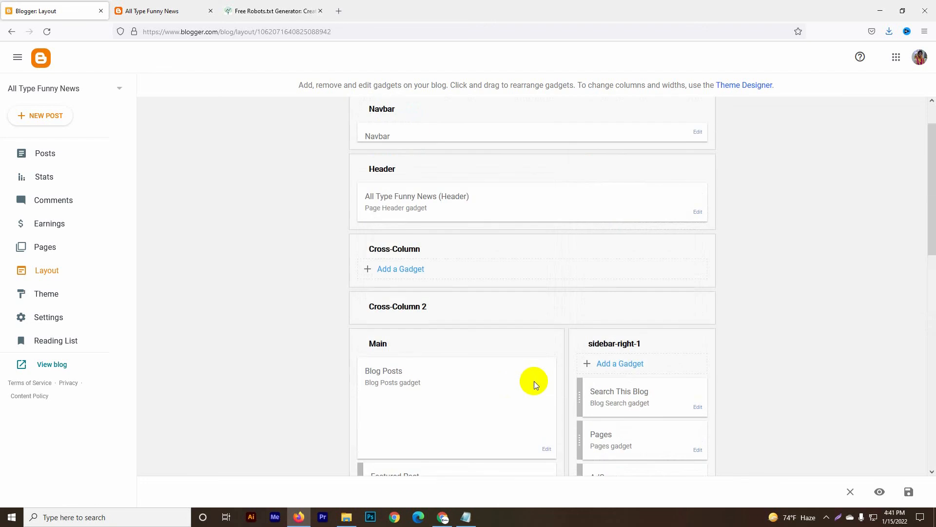
scroll(534, 381, "up", 1)
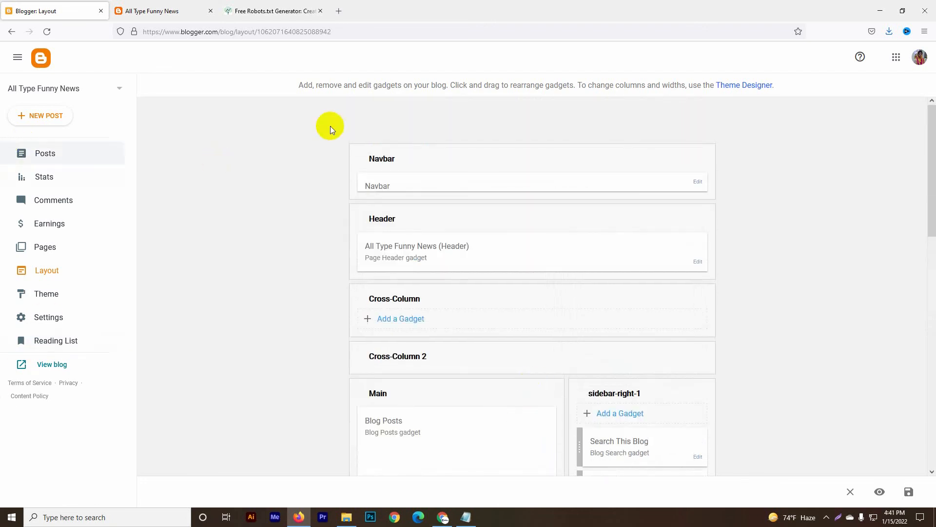
Switch to the Chrome window with the YouTube channel's uploaded videos
left_click(446, 519)
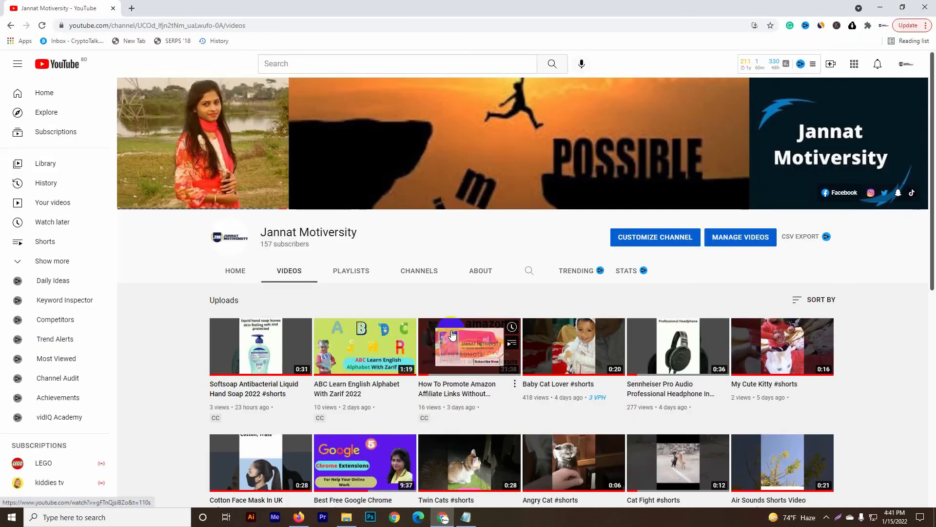